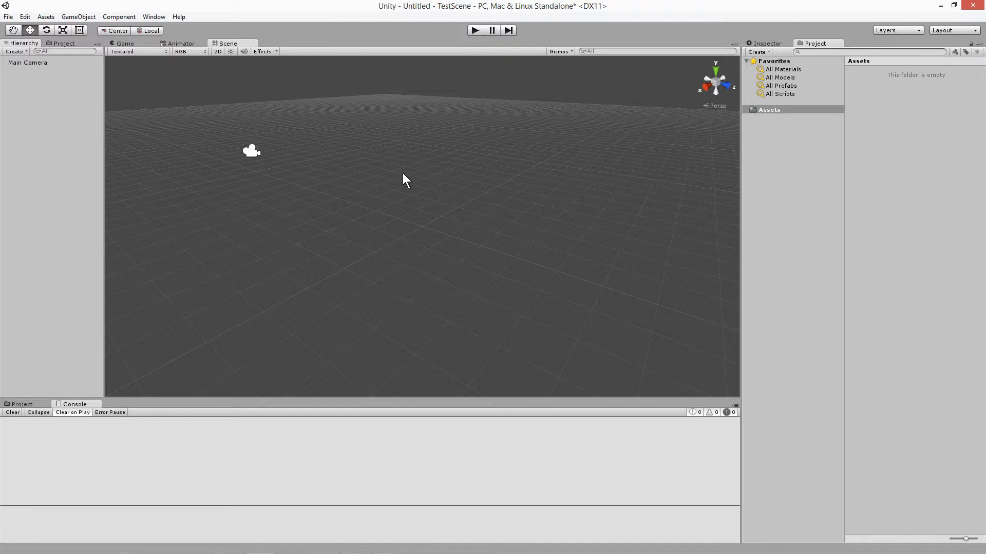
Look around the empty scene and compare the scene view with the game view.
{"action": "key", "text": "alt"}
{"action": "key", "text": "alt"}
{"action": "left_click_drag", "start_coordinate": [403, 173], "coordinate": [438, 178], "text": "alt"}
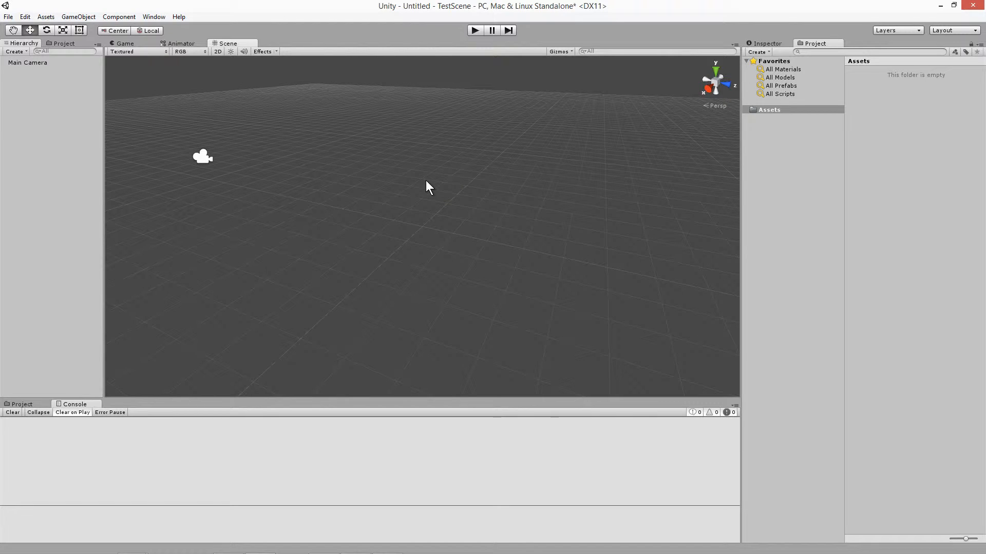
{"action": "mouse_move", "coordinate": [421, 185]}
{"action": "right_mouse_down", "text": "alt"}
{"action": "mouse_move", "coordinate": [490, 141]}
{"action": "mouse_move", "coordinate": [460, 215]}
{"action": "mouse_move", "coordinate": [429, 192]}
{"action": "right_mouse_up", "text": "alt"}
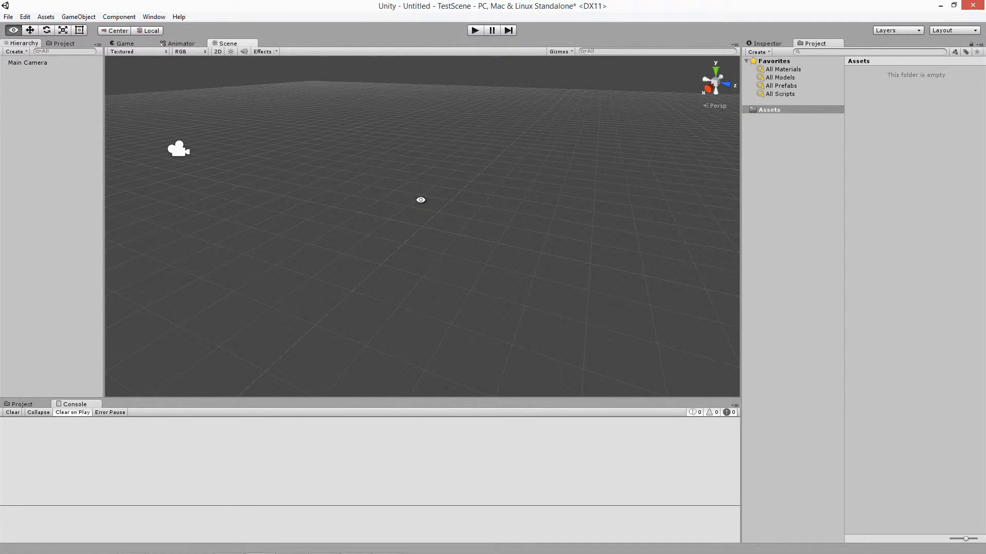
{"action": "mouse_move", "coordinate": [421, 200]}
{"action": "left_mouse_down"}
{"action": "mouse_move", "coordinate": [427, 165]}
{"action": "mouse_move", "coordinate": [479, 182]}
{"action": "mouse_move", "coordinate": [396, 182]}
{"action": "mouse_move", "coordinate": [464, 178]}
{"action": "mouse_move", "coordinate": [407, 211]}
{"action": "mouse_move", "coordinate": [406, 182]}
{"action": "mouse_move", "coordinate": [409, 200]}
{"action": "mouse_move", "coordinate": [416, 187]}
{"action": "left_mouse_up"}
{"action": "key", "text": "w"}
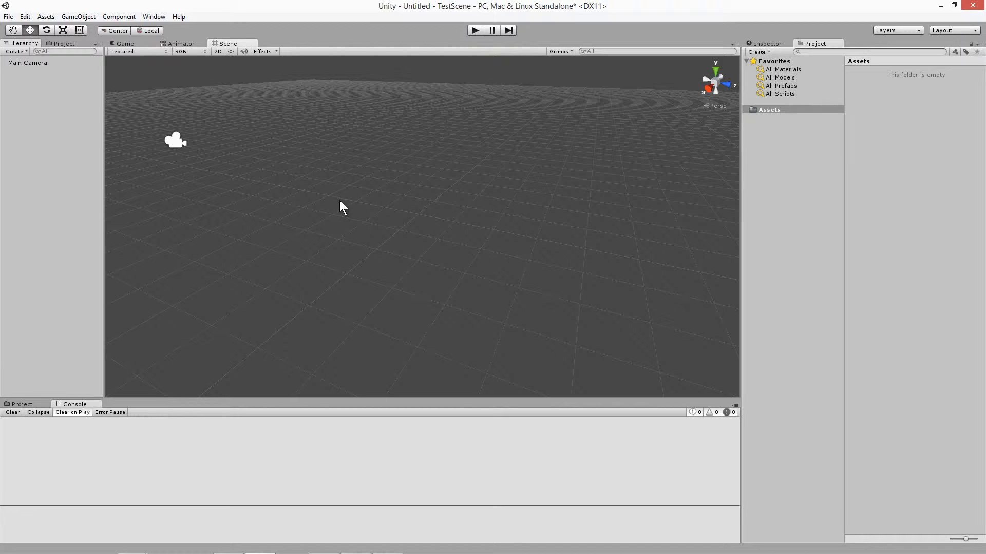
{"action": "left_click", "coordinate": [125, 44]}
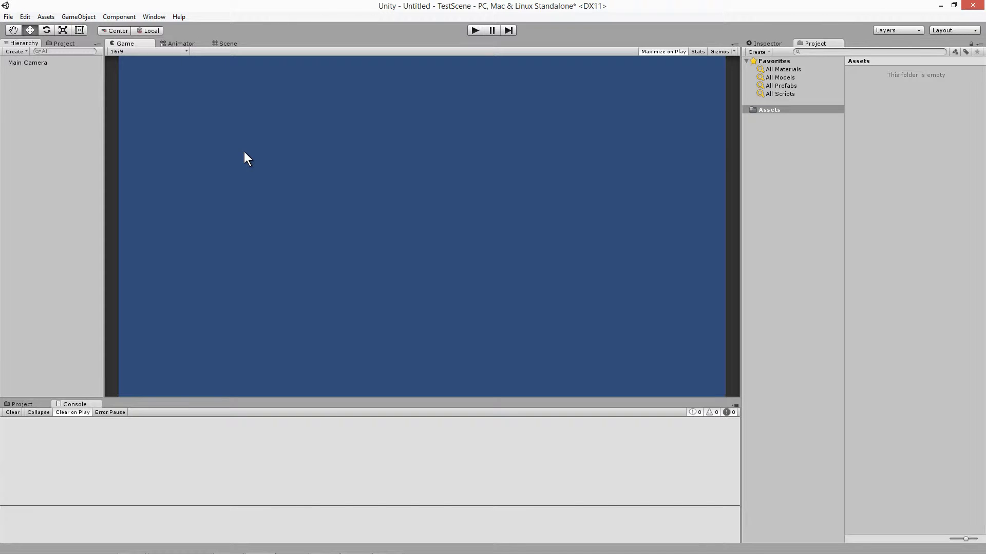
{"action": "left_click", "coordinate": [224, 44]}
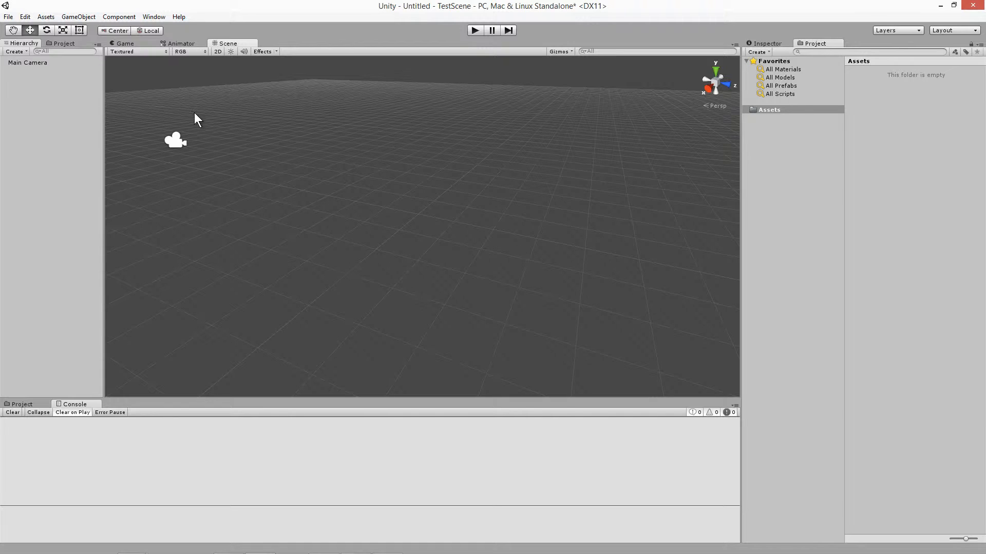
{"action": "left_click", "coordinate": [124, 44]}
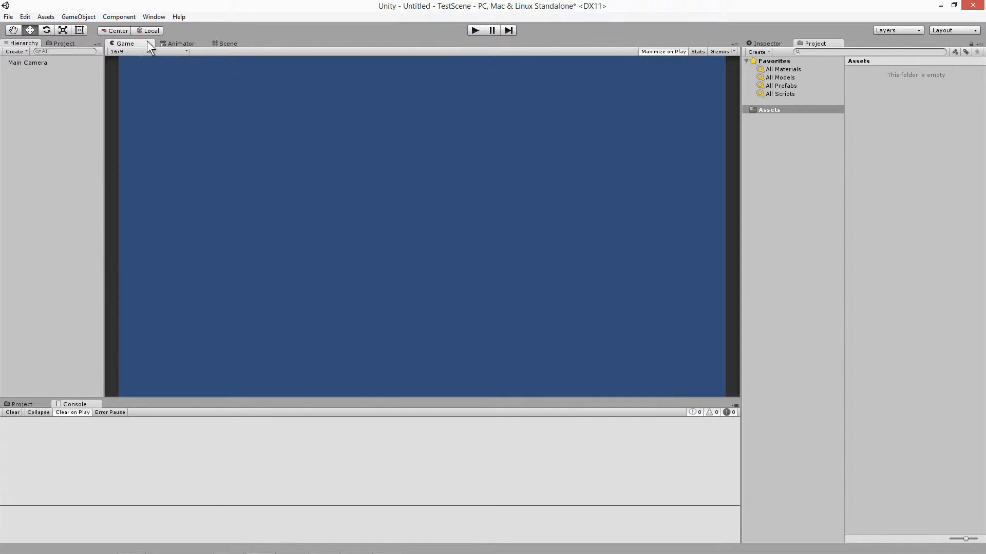
{"action": "left_click", "coordinate": [228, 44]}
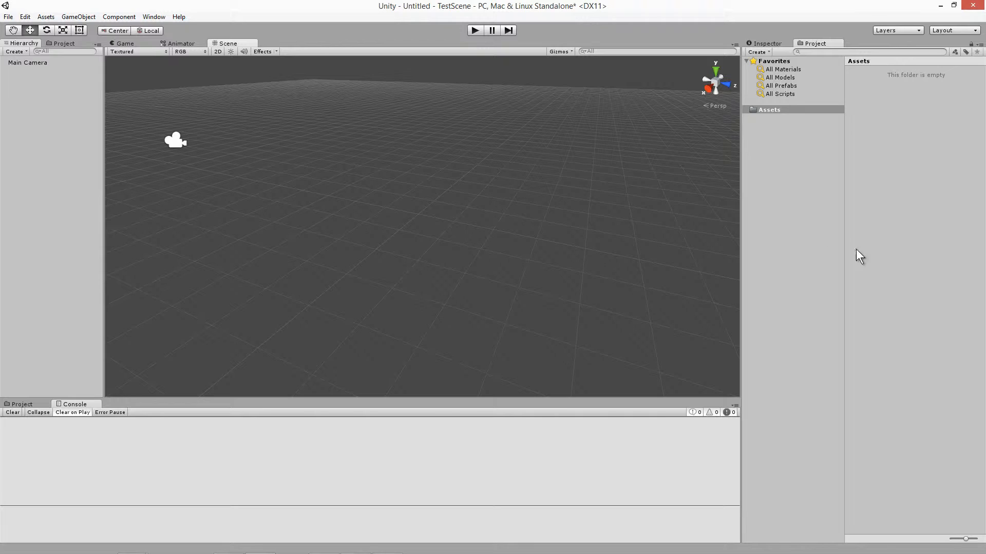
Examine the properties and components of the Main Camera.
{"action": "left_click", "coordinate": [20, 85]}
{"action": "left_click", "coordinate": [770, 44]}
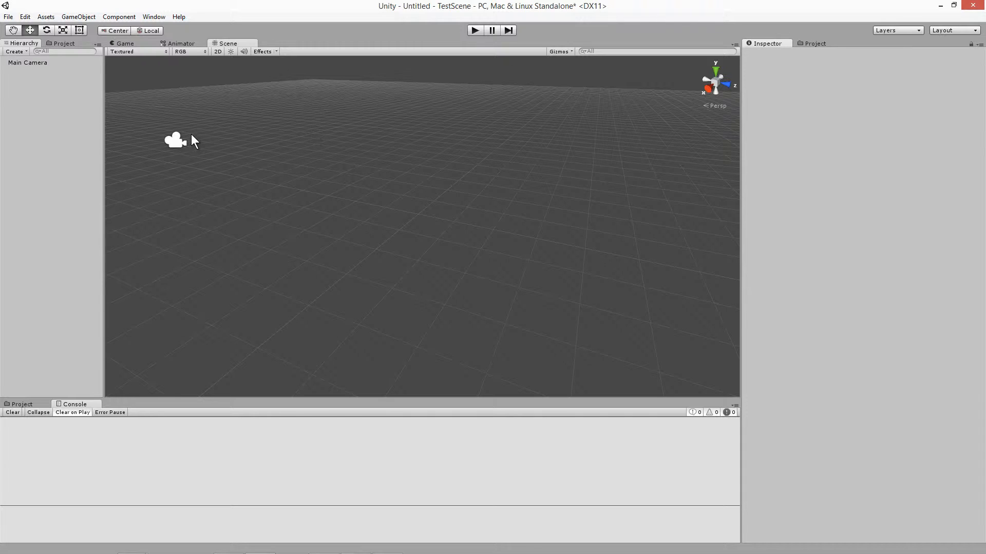
{"action": "left_click", "coordinate": [21, 62]}
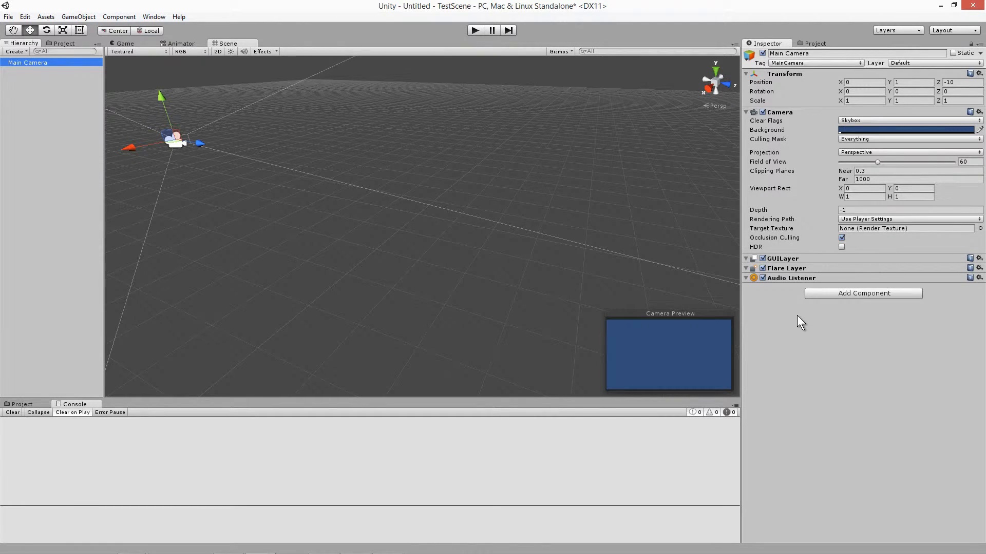
{"action": "left_click", "coordinate": [472, 268]}
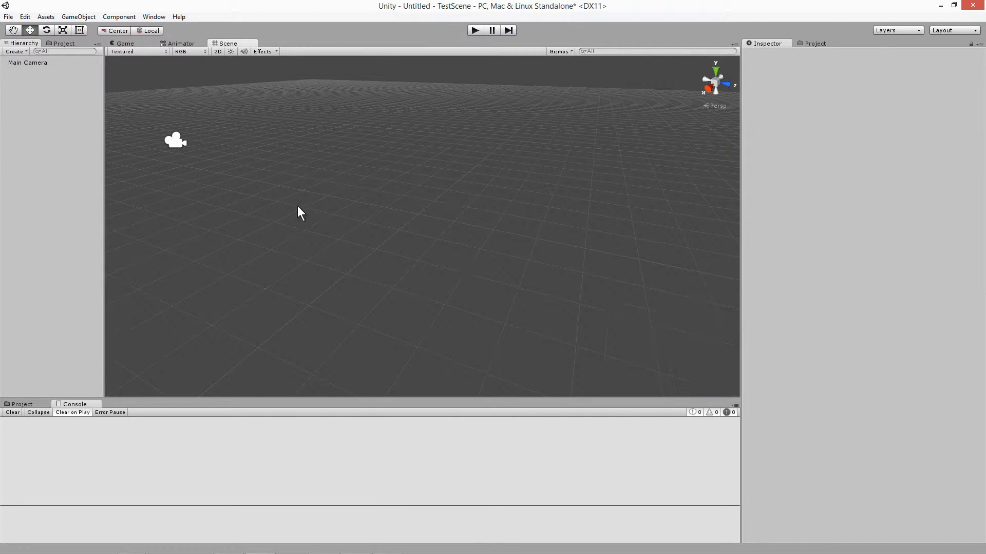
Add a 3D plane to the scene and set its scale to X 5, Y 1, Z 5.
{"action": "left_click", "coordinate": [82, 20]}
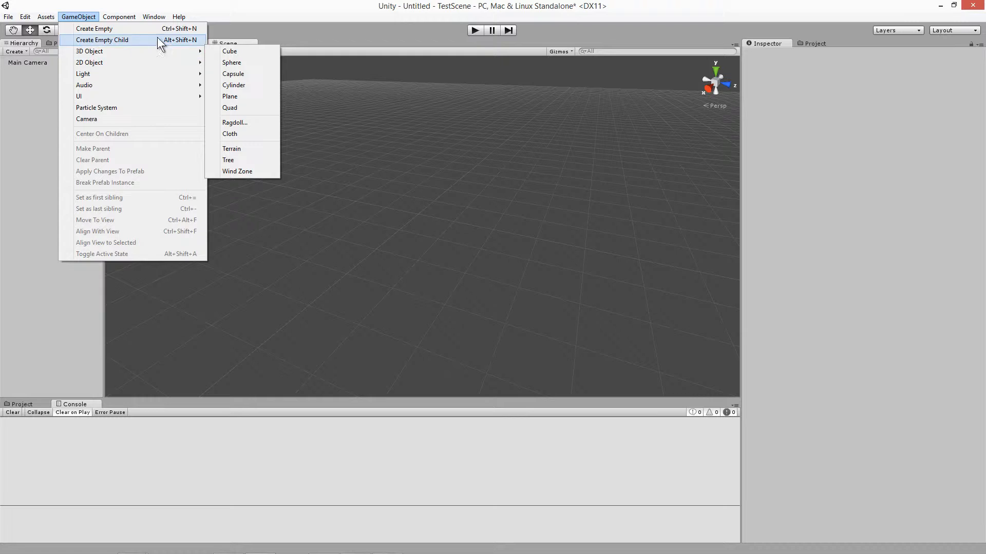
{"action": "left_click", "coordinate": [236, 96]}
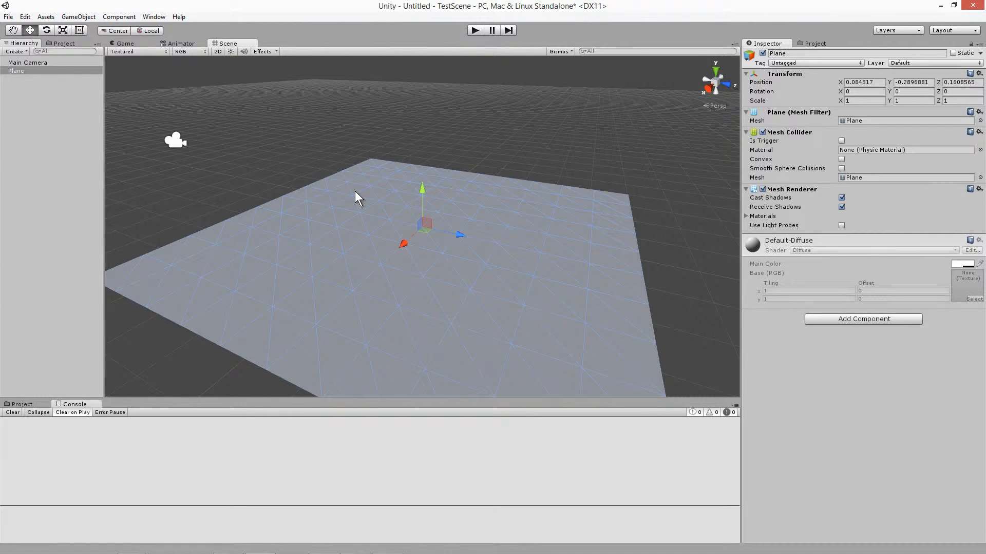
{"action": "left_click", "coordinate": [852, 100]}
{"action": "type", "text": "5"}
{"action": "key", "text": "Tab"}
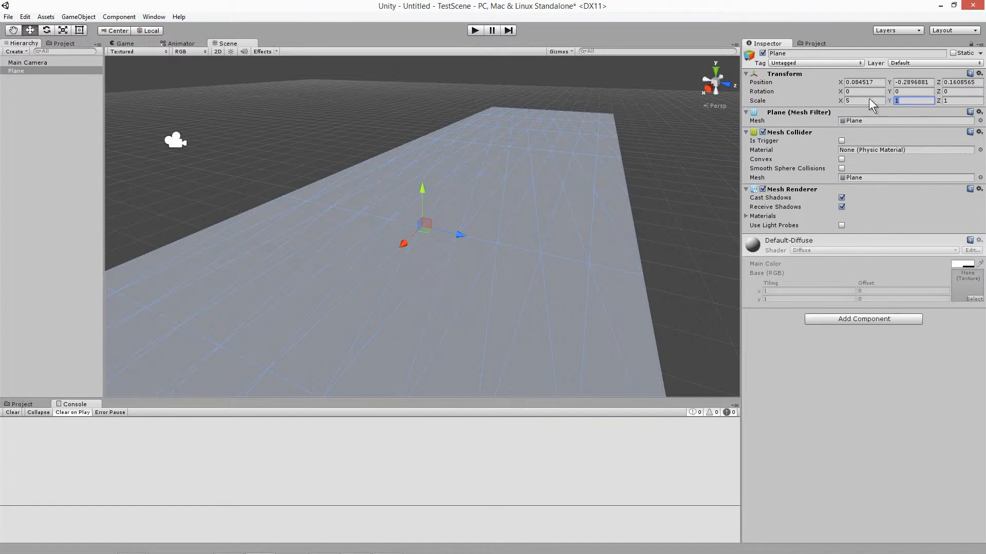
{"action": "type", "text": "5"}
{"action": "key", "text": "Tab"}
{"action": "type", "text": "5"}
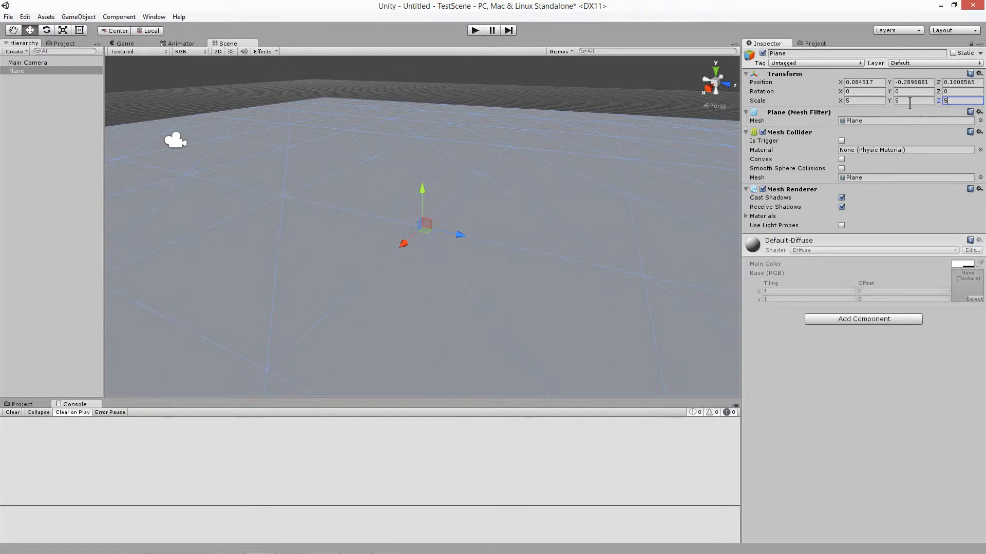
{"action": "left_click", "coordinate": [909, 100]}
{"action": "type", "text": "1"}
{"action": "left_click", "coordinate": [238, 85]}
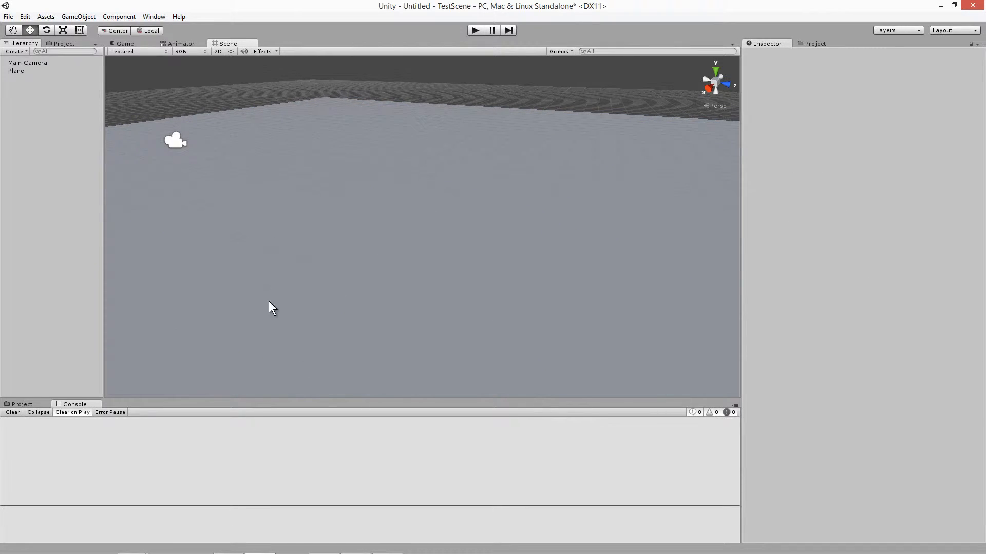
Add a cube to the scene and raise it above the plane to about Y 1.67.
{"action": "left_click", "coordinate": [78, 16]}
{"action": "mouse_move", "coordinate": [85, 56]}
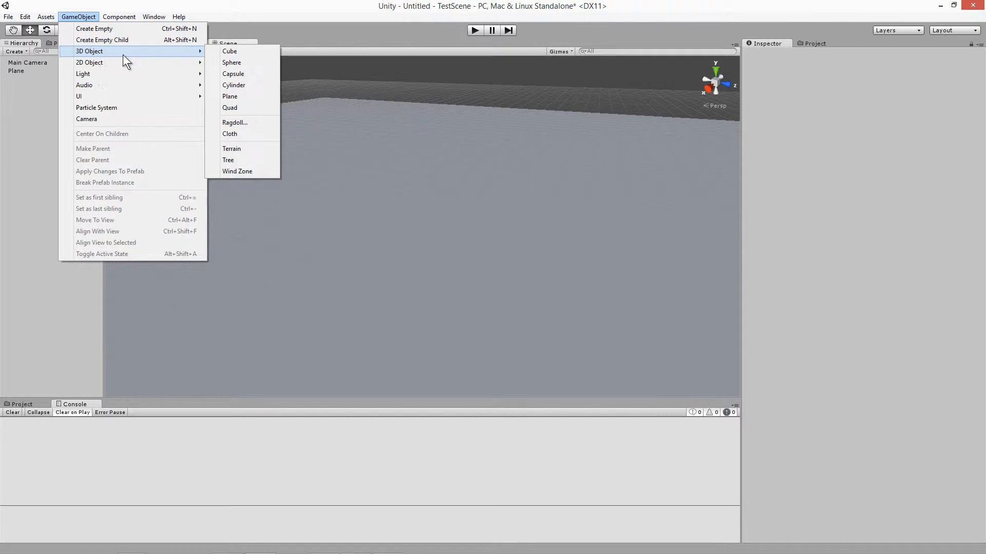
{"action": "left_click", "coordinate": [225, 58]}
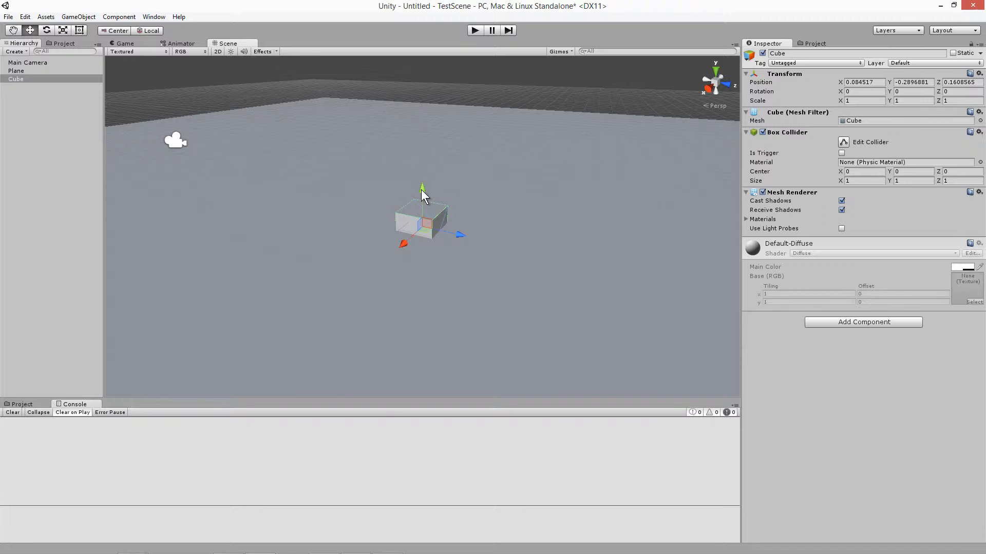
{"action": "left_click_drag", "start_coordinate": [421, 190], "coordinate": [412, 132]}
{"action": "left_click_drag", "start_coordinate": [330, 145], "coordinate": [310, 134], "text": "alt"}
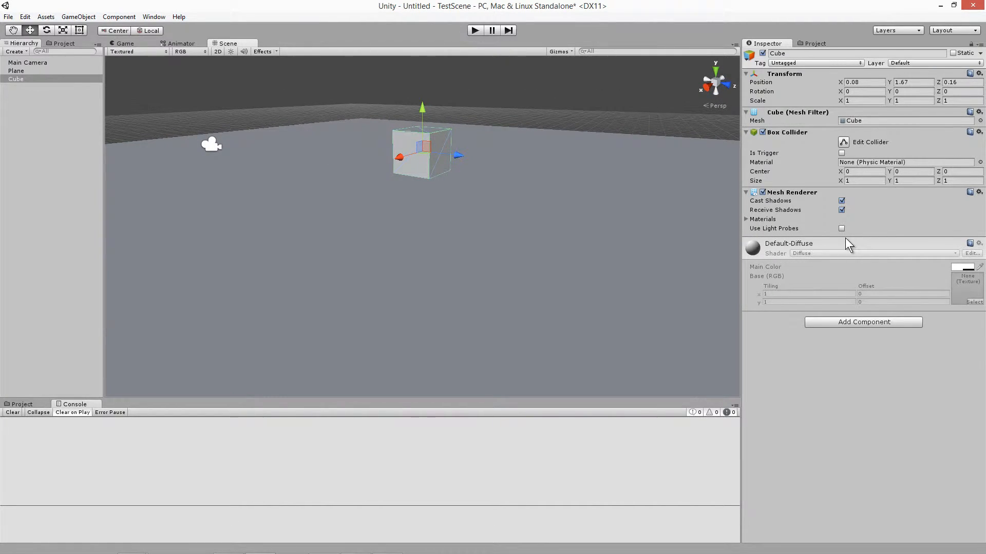
Add a Rigidbody component to the cube.
{"action": "left_click", "coordinate": [865, 319]}
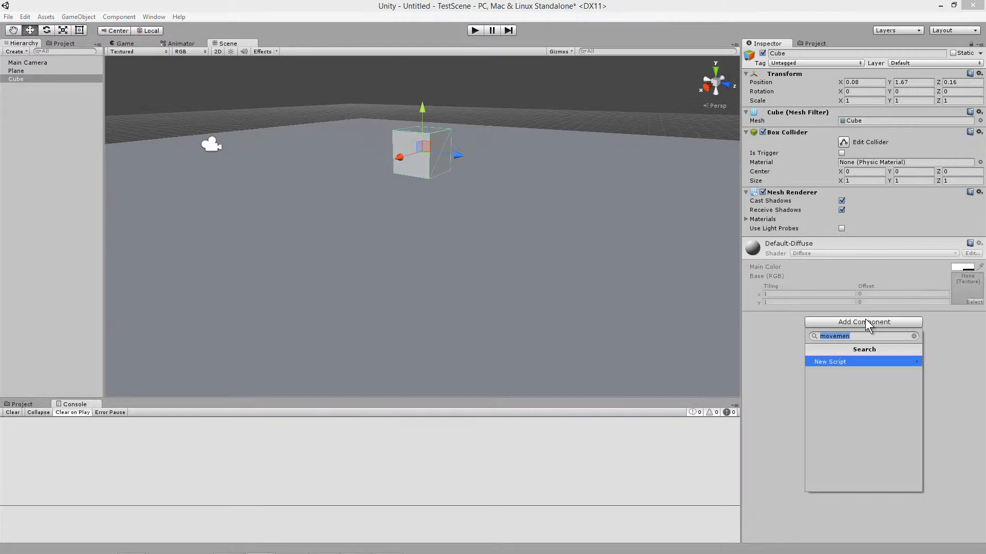
{"action": "type", "text": "ri"}
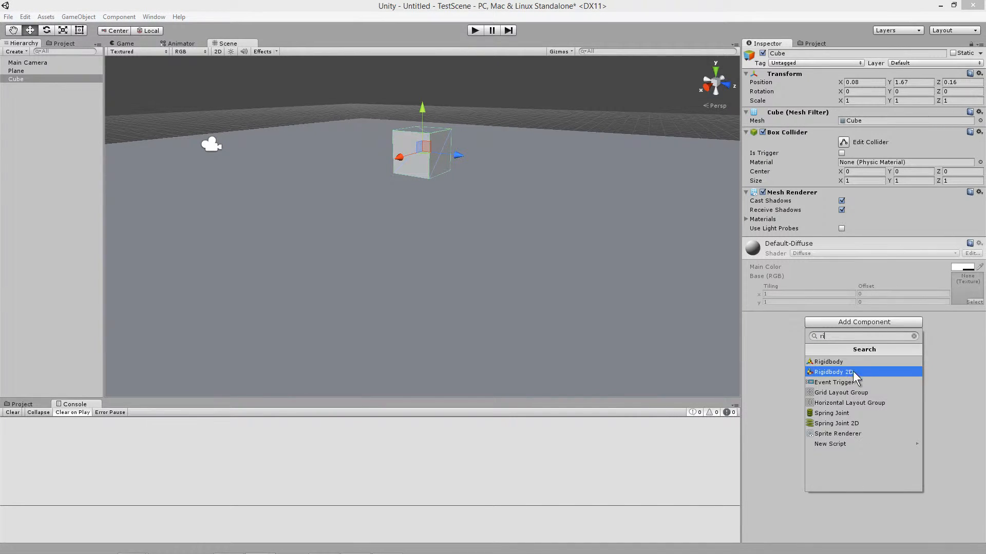
{"action": "left_click", "coordinate": [840, 362]}
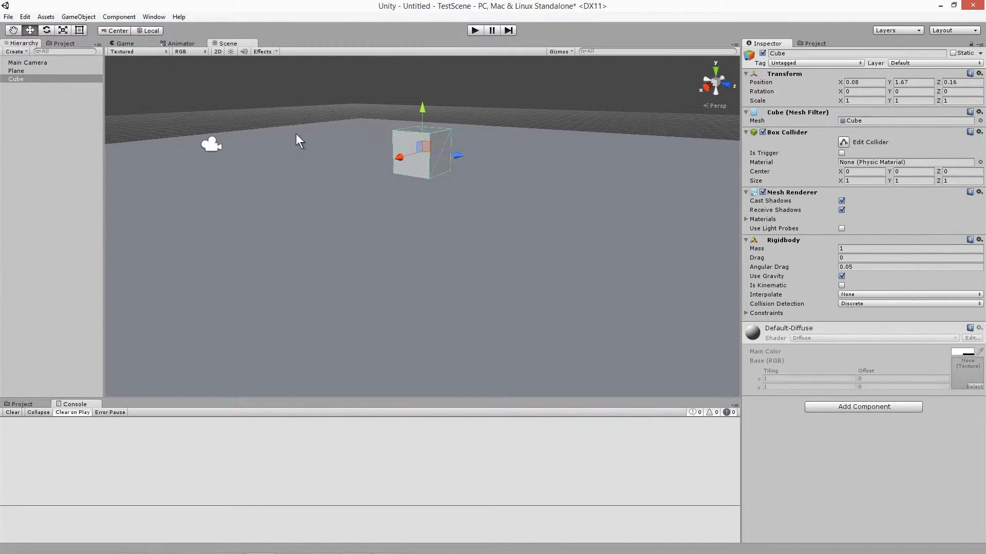
Add a directional light and move it above the plane to about X -2.01, Y 3.23, Z 3.79.
{"action": "left_click", "coordinate": [209, 145]}
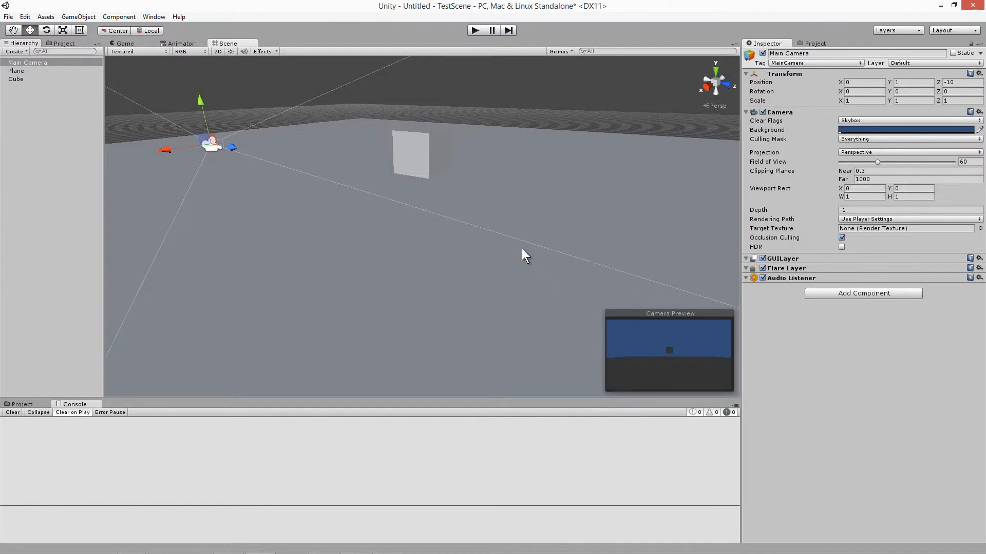
{"action": "left_click", "coordinate": [450, 284]}
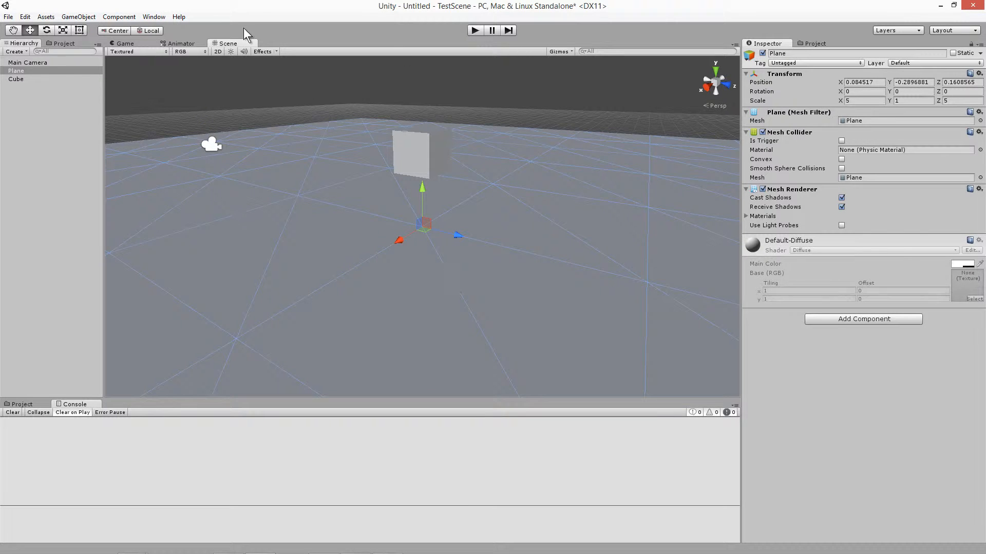
{"action": "left_click", "coordinate": [73, 17]}
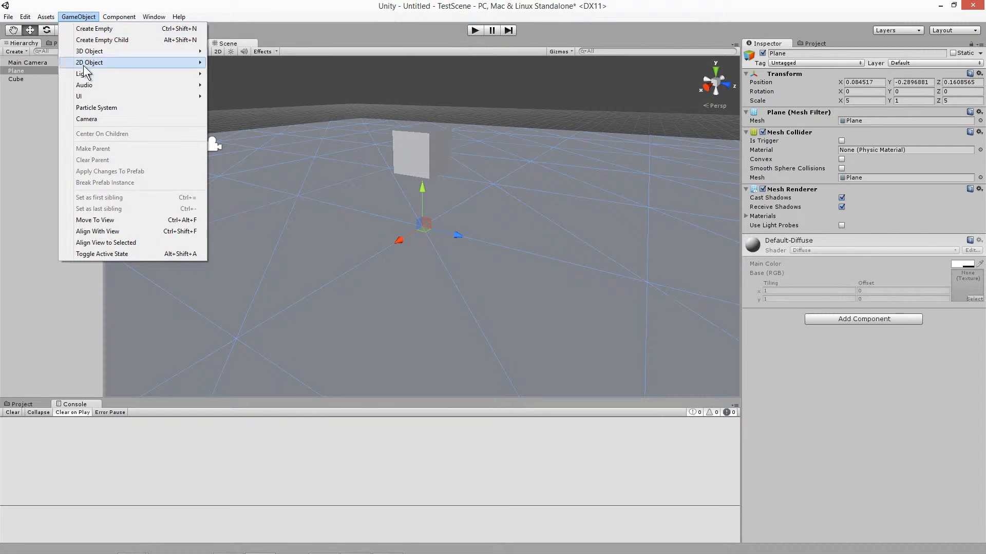
{"action": "mouse_move", "coordinate": [84, 75]}
{"action": "left_click", "coordinate": [228, 77]}
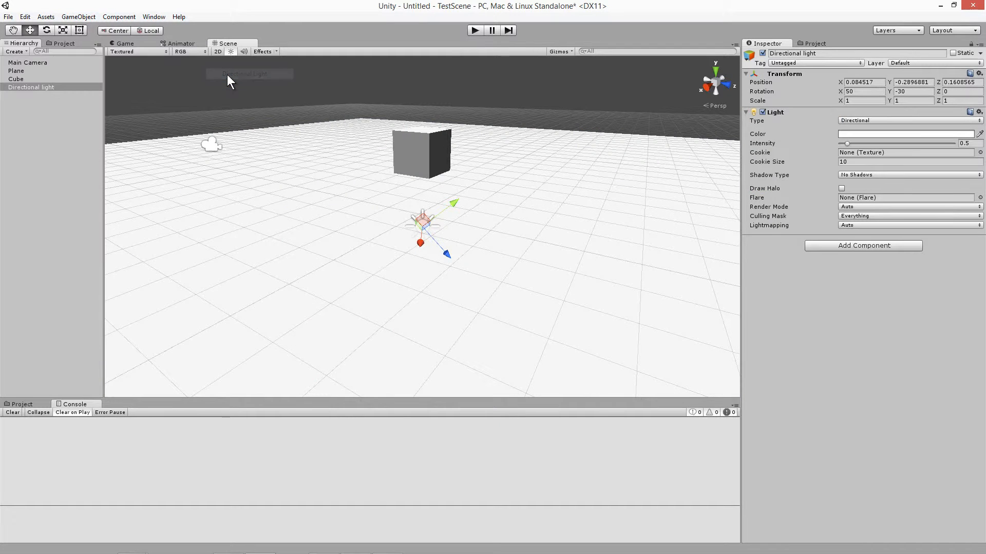
{"action": "left_click_drag", "start_coordinate": [581, 166], "coordinate": [633, 131]}
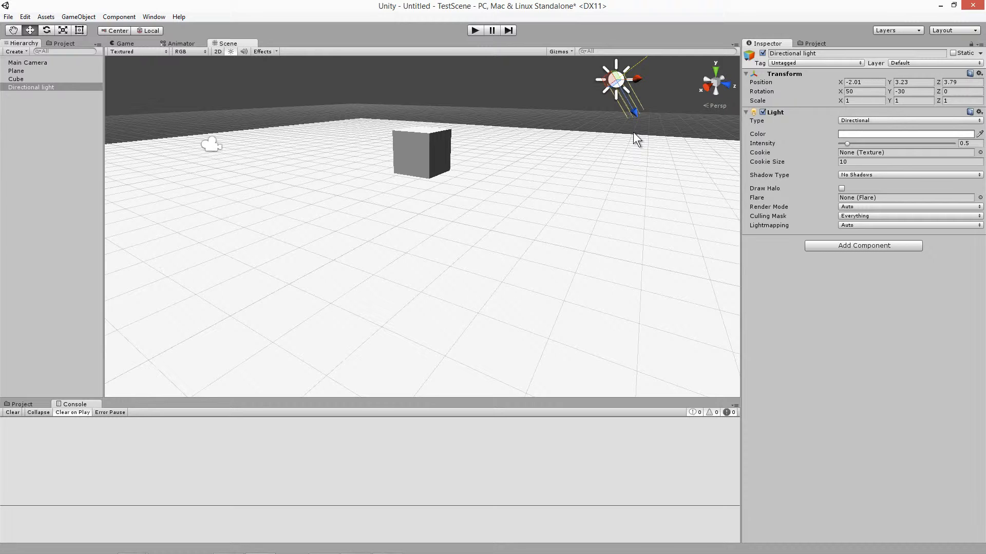
Raise the Main Camera to about Y 3.75, then run the scene to test it and stop playback.
{"action": "left_click", "coordinate": [207, 147]}
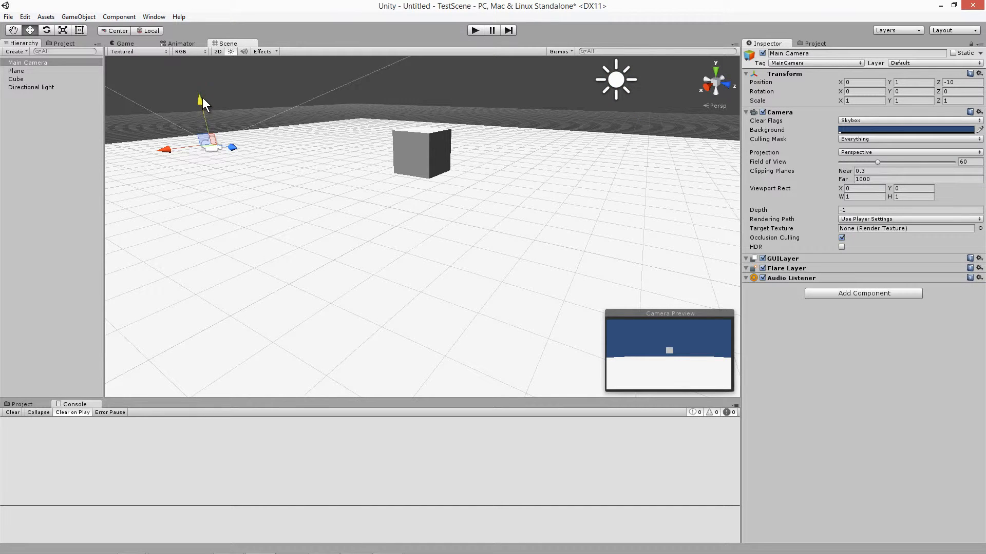
{"action": "left_click_drag", "start_coordinate": [202, 98], "coordinate": [199, 59]}
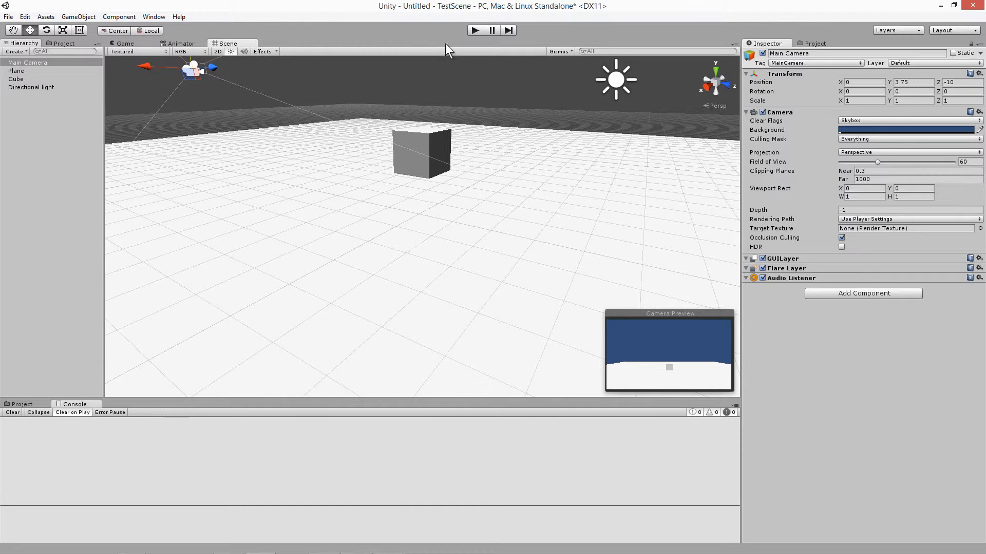
{"action": "left_click", "coordinate": [474, 31]}
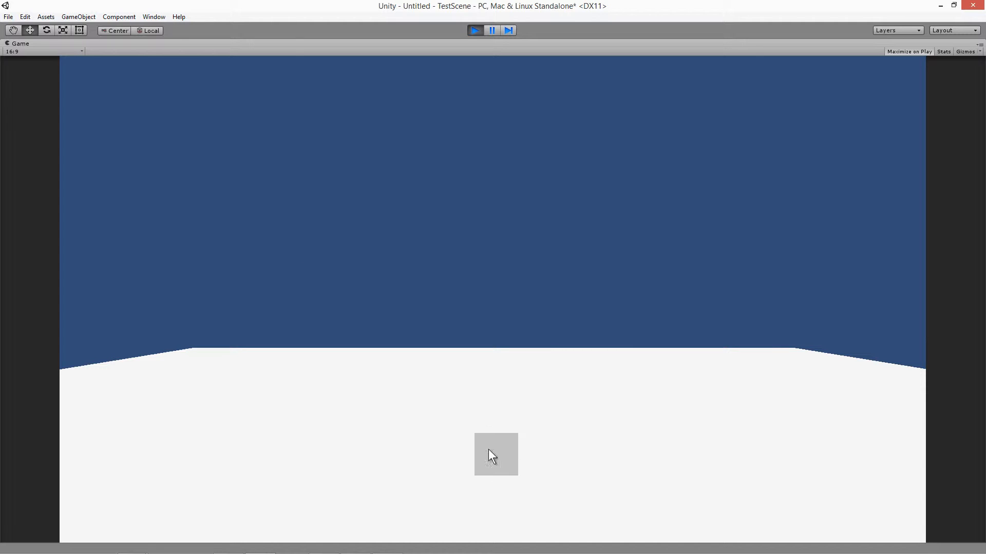
{"action": "left_click", "coordinate": [474, 30]}
{"action": "left_click", "coordinate": [473, 30]}
{"action": "left_click", "coordinate": [474, 30]}
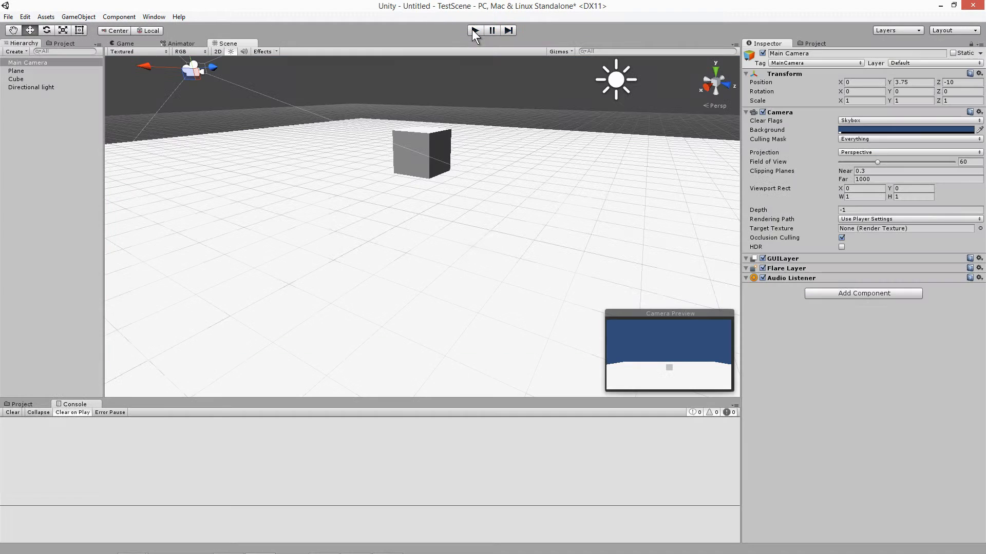
{"action": "left_click", "coordinate": [398, 163]}
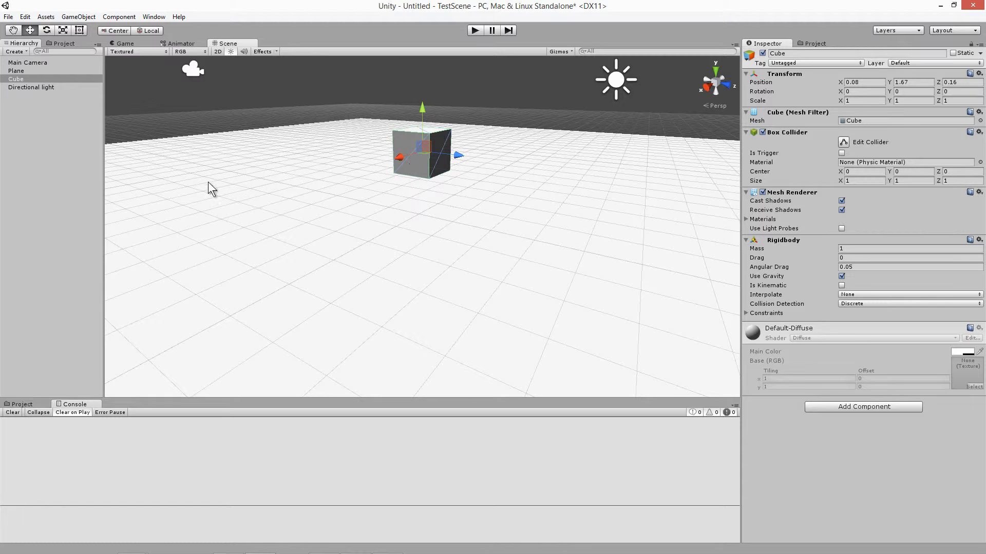
{"action": "left_click", "coordinate": [193, 72]}
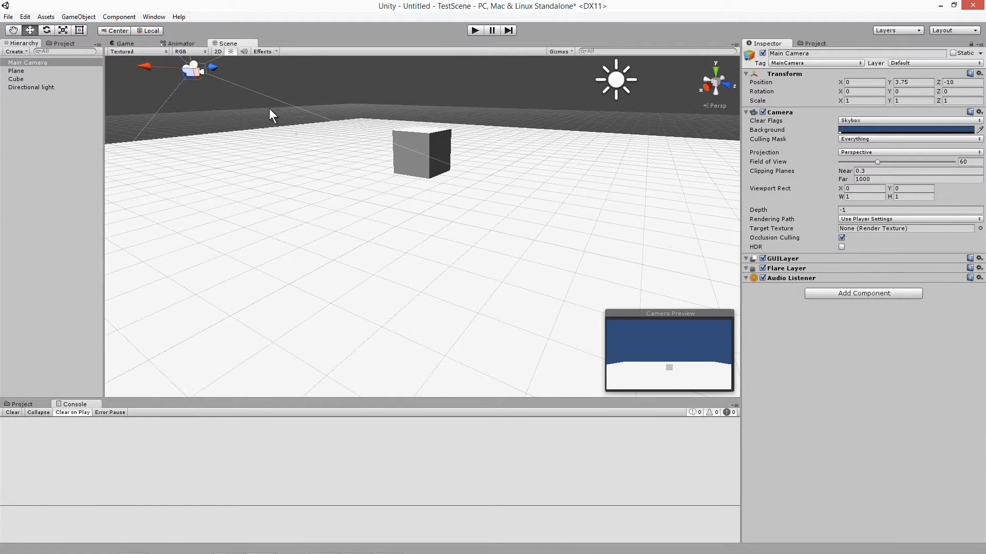
{"action": "left_click", "coordinate": [433, 161]}
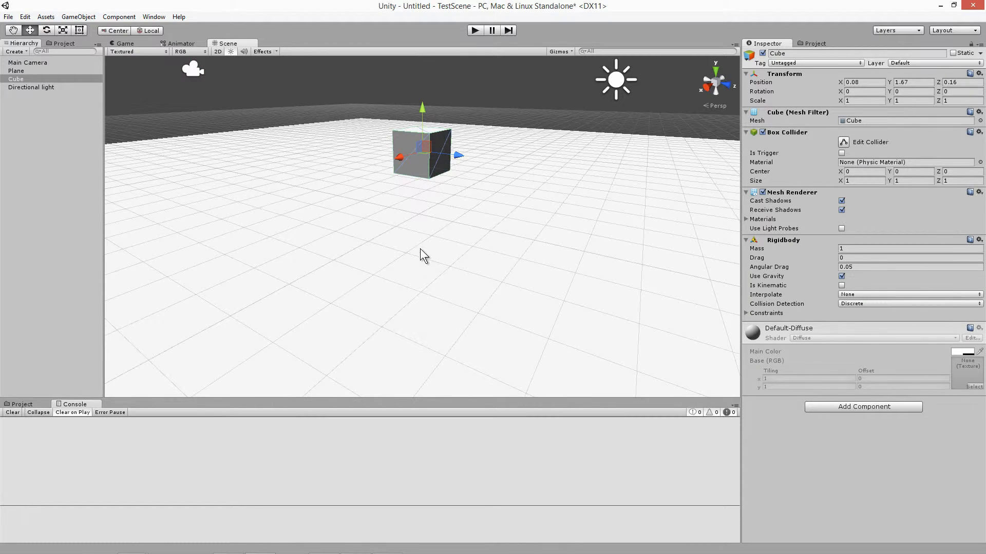
{"action": "left_click", "coordinate": [420, 250]}
Create a new CSharp script named PlayerMovement and attach it to the cube as a component.
{"action": "left_click", "coordinate": [422, 160]}
{"action": "left_click", "coordinate": [851, 402]}
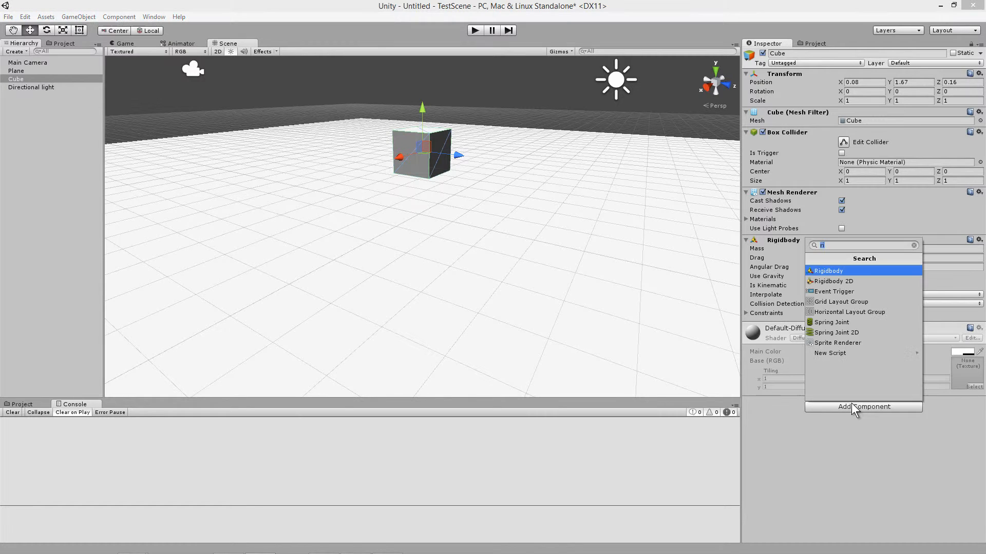
{"action": "left_click", "coordinate": [851, 353]}
{"action": "left_click", "coordinate": [849, 282]}
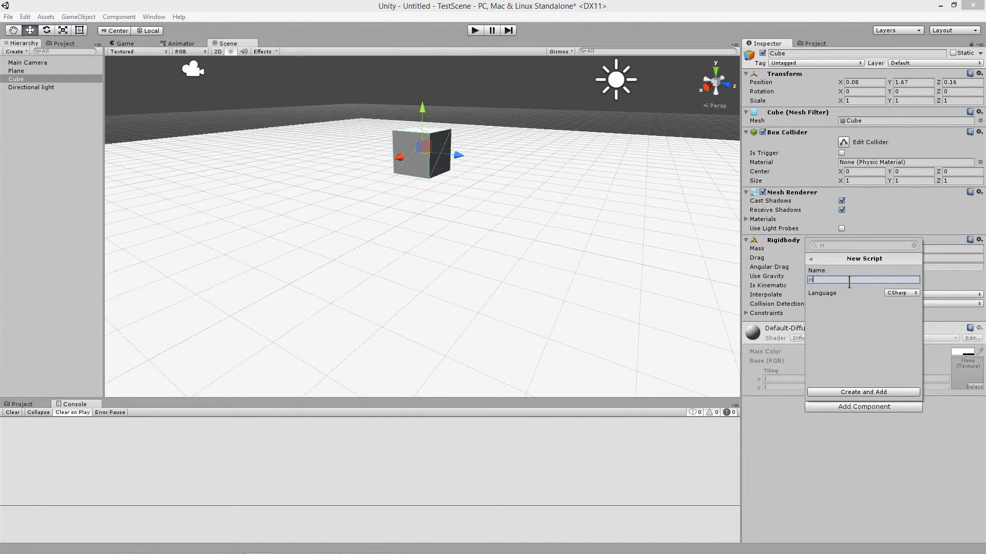
{"action": "key", "text": "BackSpace"}
{"action": "key", "text": "BackSpace"}
{"action": "type", "text": "movement"}
{"action": "key", "text": "BackSpace"}
{"action": "key", "text": "BackSpace"}
{"action": "key", "text": "BackSpace"}
{"action": "key", "text": "BackSpace"}
{"action": "key", "text": "BackSpace"}
{"action": "key", "text": "BackSpace"}
{"action": "key", "text": "BackSpace"}
{"action": "key", "text": "BackSpace"}
{"action": "type", "text": "PlayerMovemen"}
{"action": "left_click", "coordinate": [910, 294]}
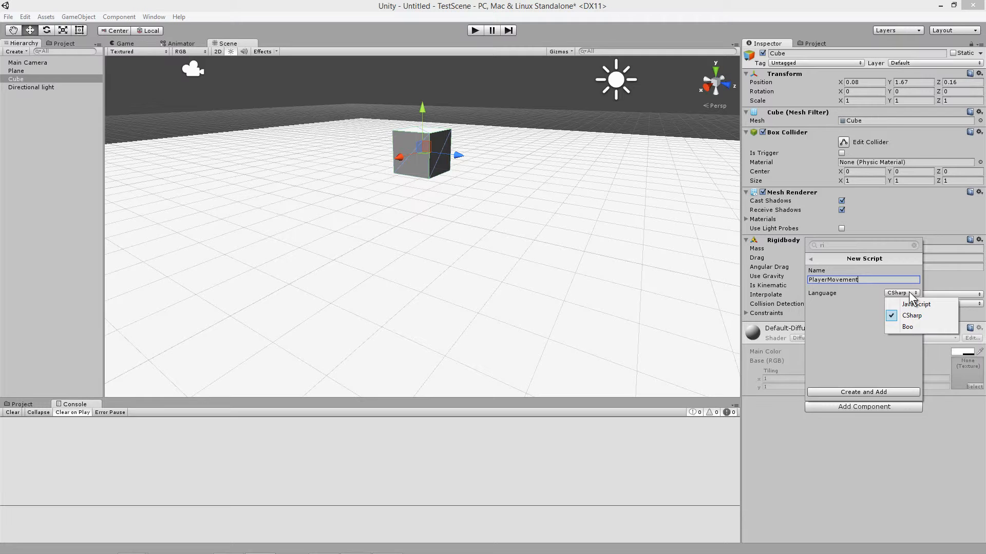
{"action": "left_click", "coordinate": [848, 367]}
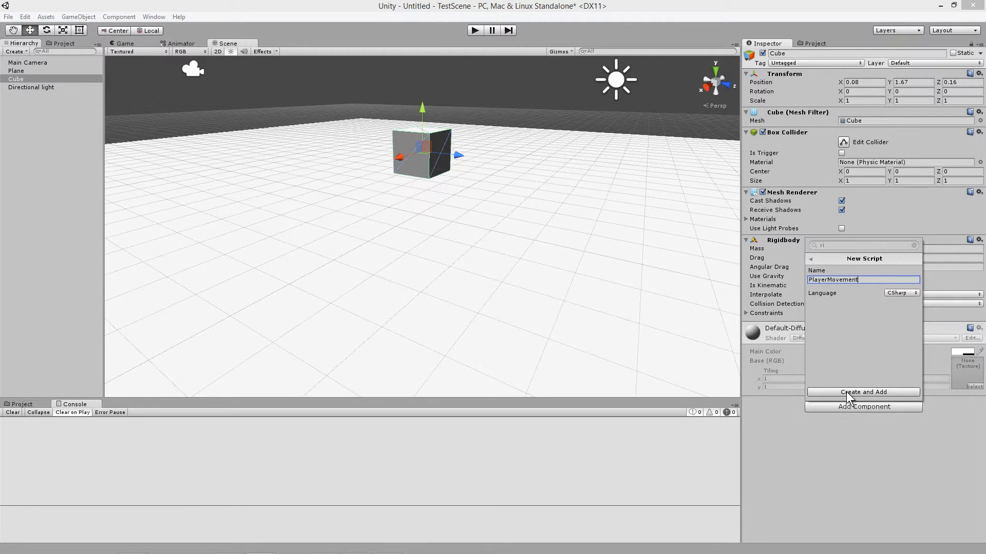
{"action": "left_click", "coordinate": [847, 393]}
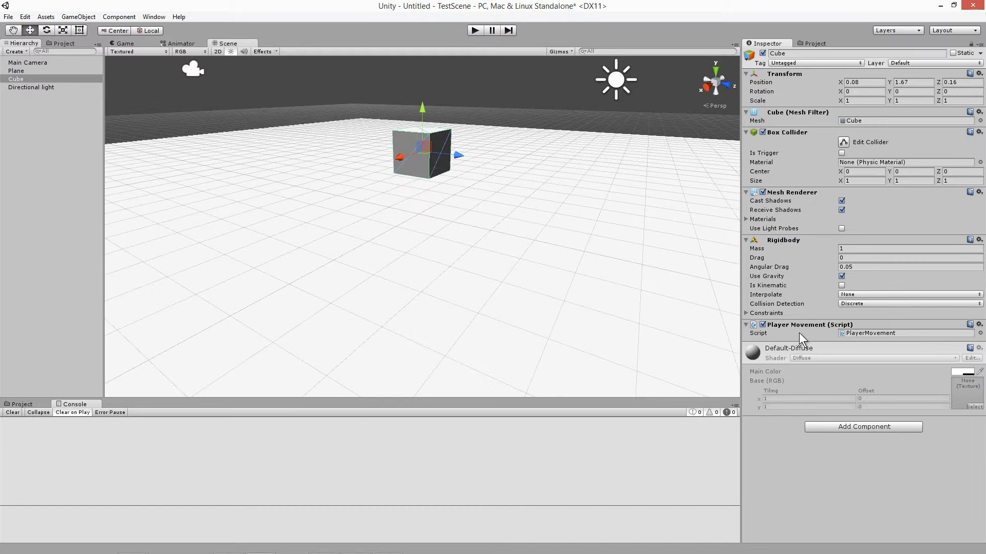
Open the cube's PlayerMovement script for editing in Visual Studio and look over its Start method.
{"action": "left_click", "coordinate": [978, 325]}
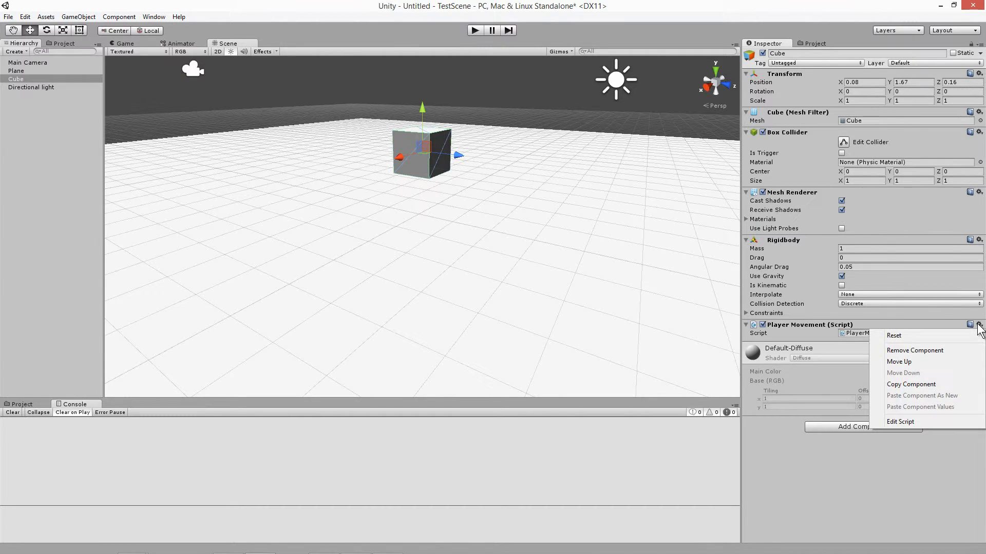
{"action": "left_click", "coordinate": [899, 421]}
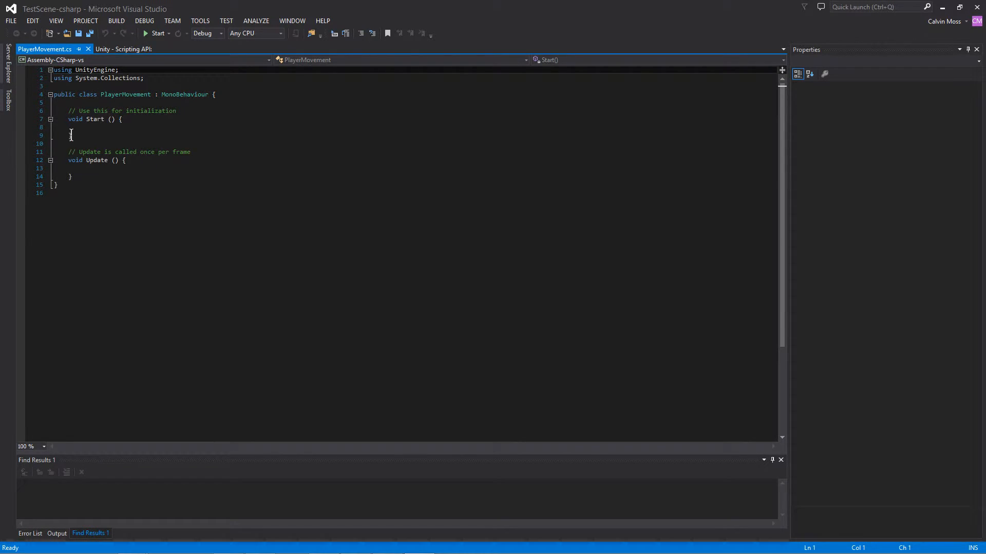
{"action": "left_click_drag", "start_coordinate": [72, 136], "coordinate": [38, 120]}
{"action": "left_click", "coordinate": [103, 132]}
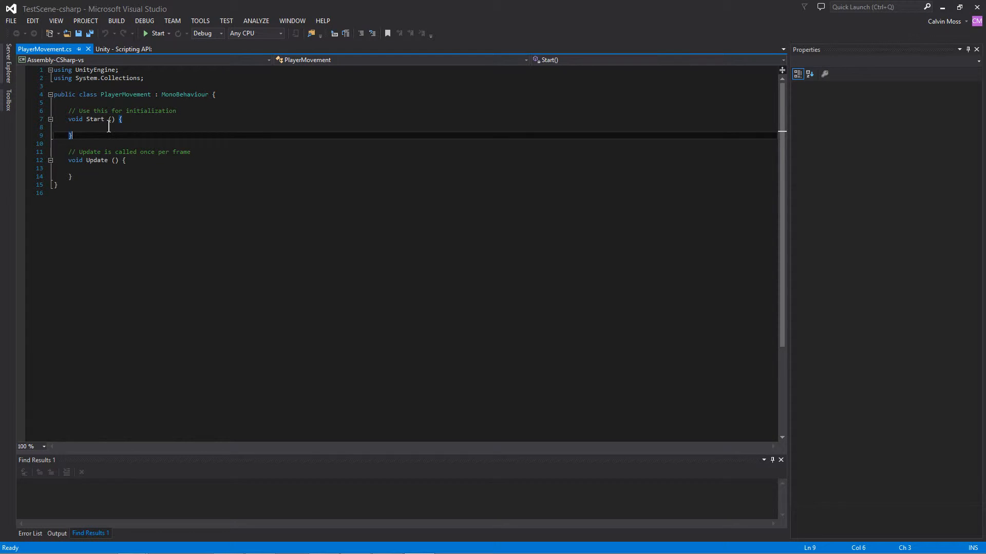
{"action": "left_click", "coordinate": [107, 127]}
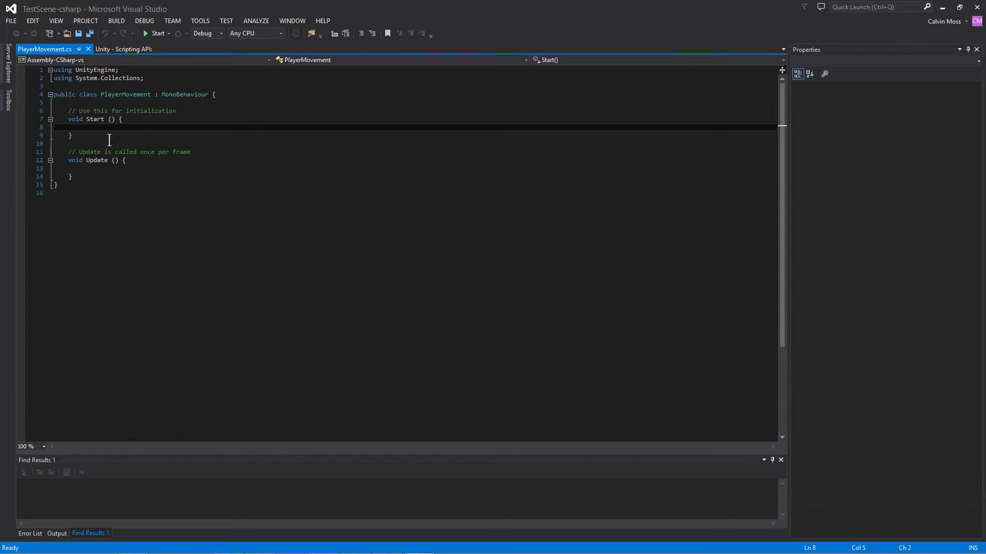
Inside the Update method, write an if statement with the condition Input.GetKey(KeyCode.UpArrow).
{"action": "left_click", "coordinate": [87, 170]}
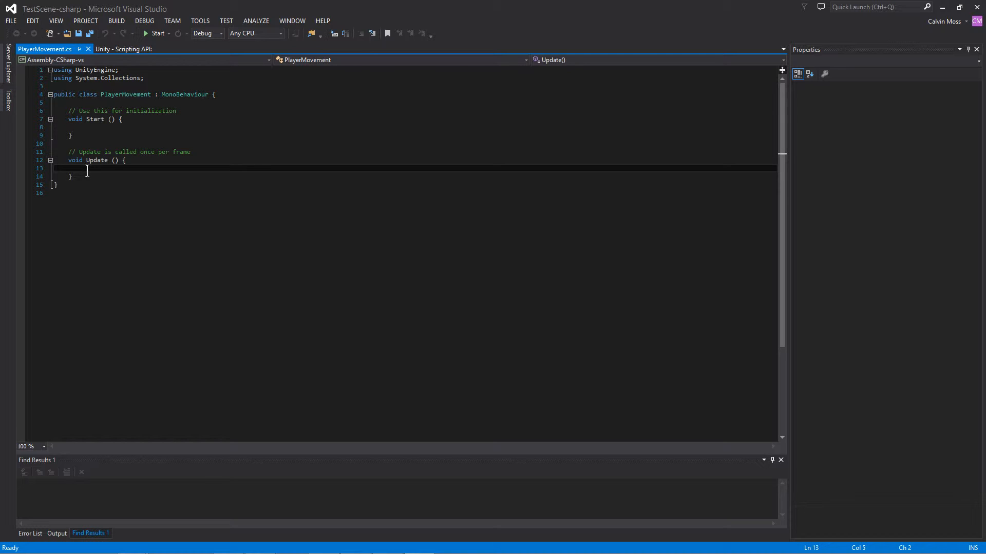
{"action": "key", "text": "Return"}
{"action": "key", "text": "Up"}
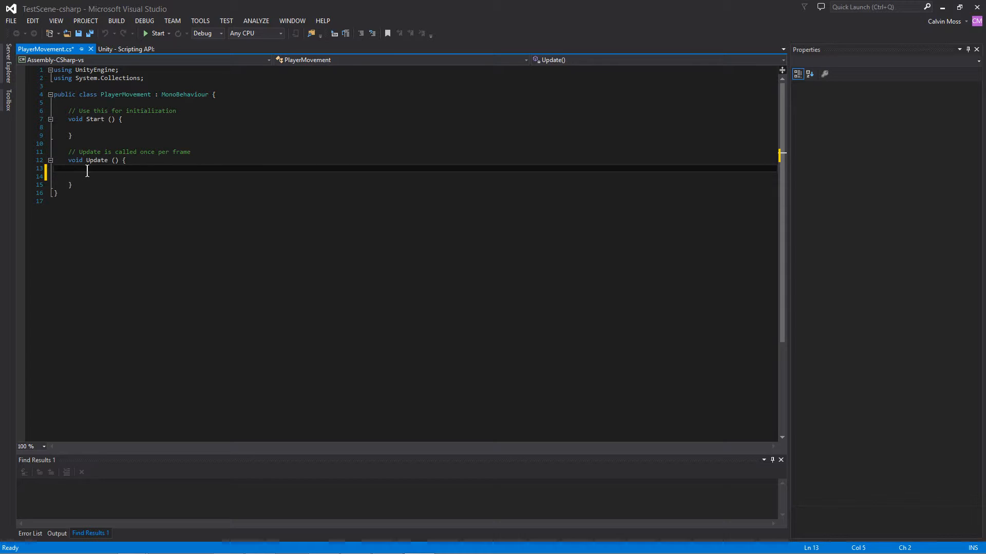
{"action": "type", "text": "q"}
{"action": "key", "text": "BackSpace"}
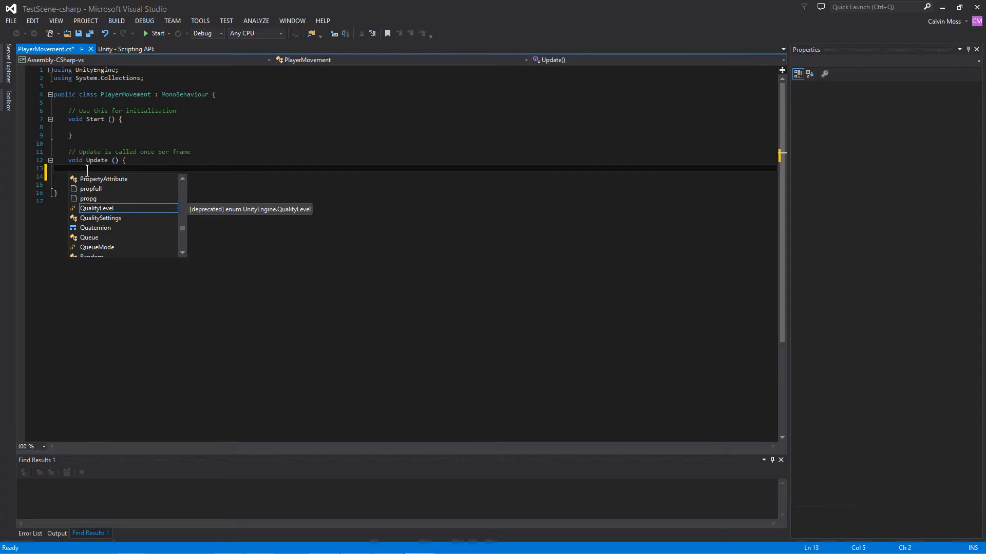
{"action": "type", "text": "if("}
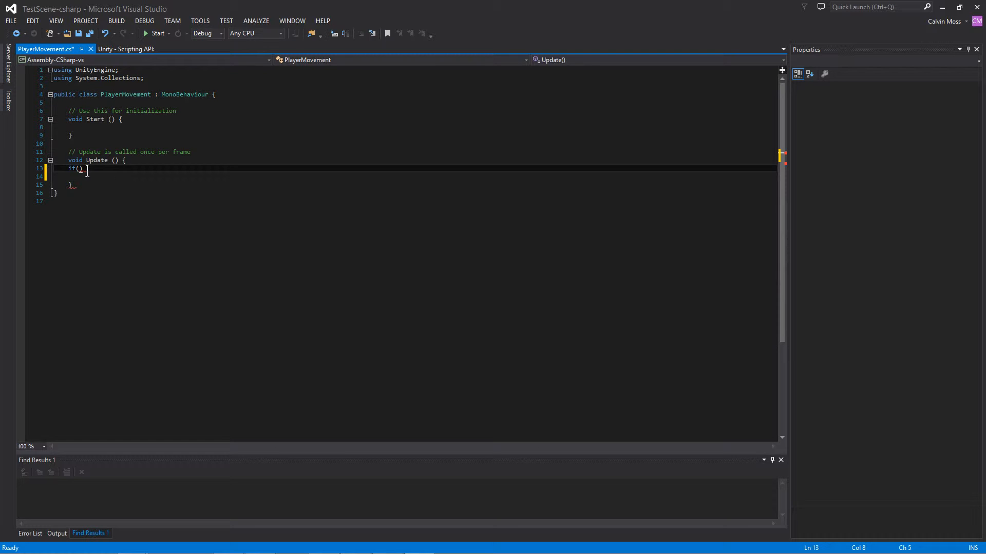
{"action": "type", "text": "Inp"}
{"action": "key", "text": "Tab"}
{"action": "type", "text": ".GetK"}
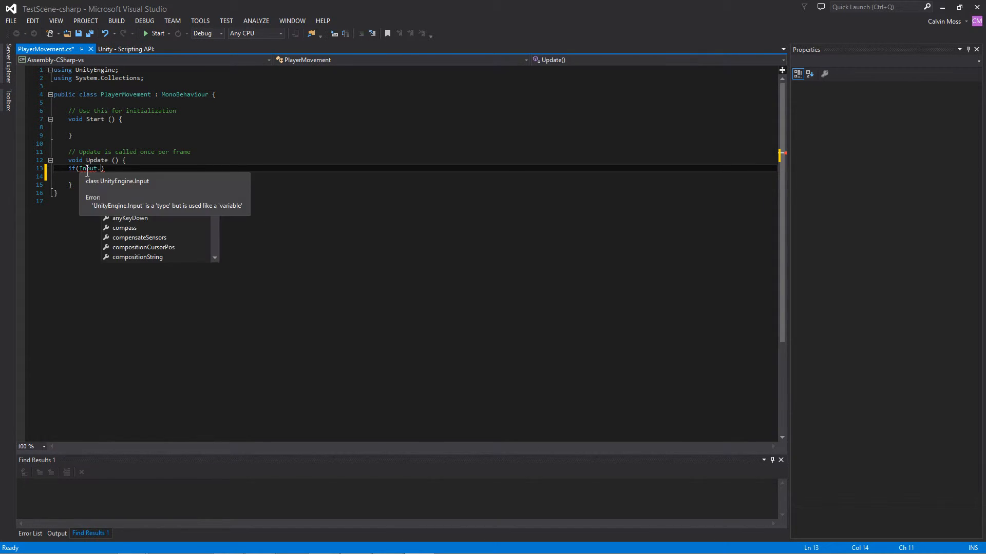
{"action": "type", "text": "ey"}
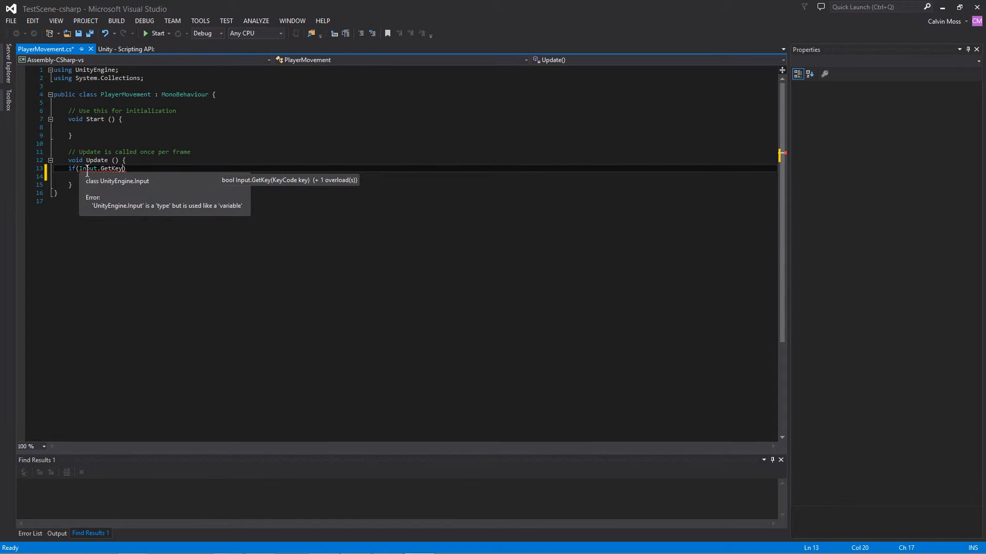
{"action": "type", "text": "(KeyC"}
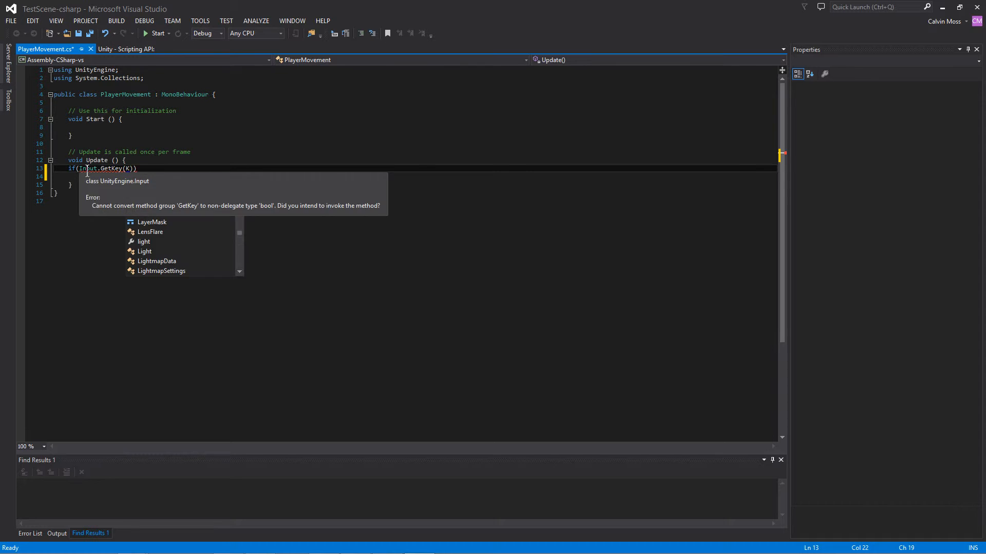
{"action": "type", "text": "ode"}
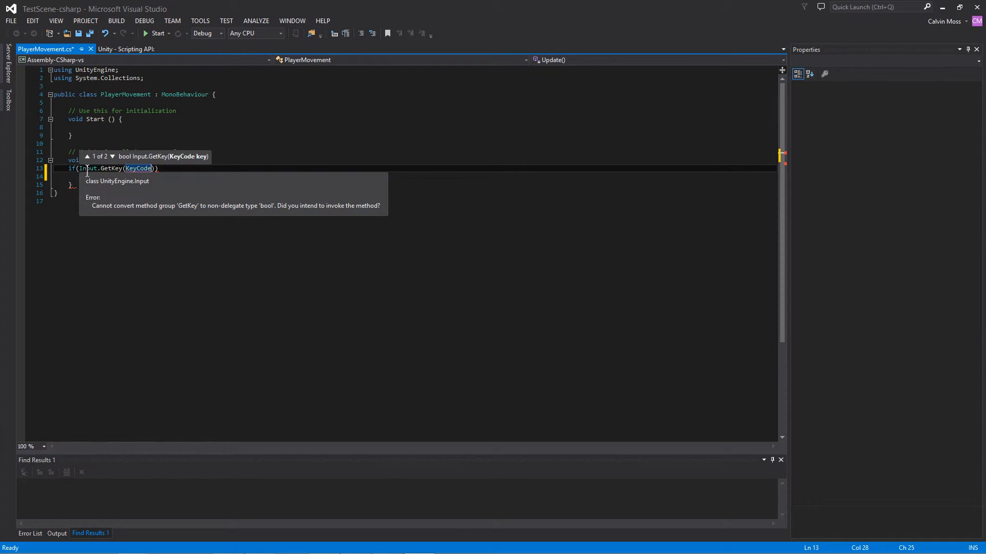
{"action": "type", "text": ".UpArrow"}
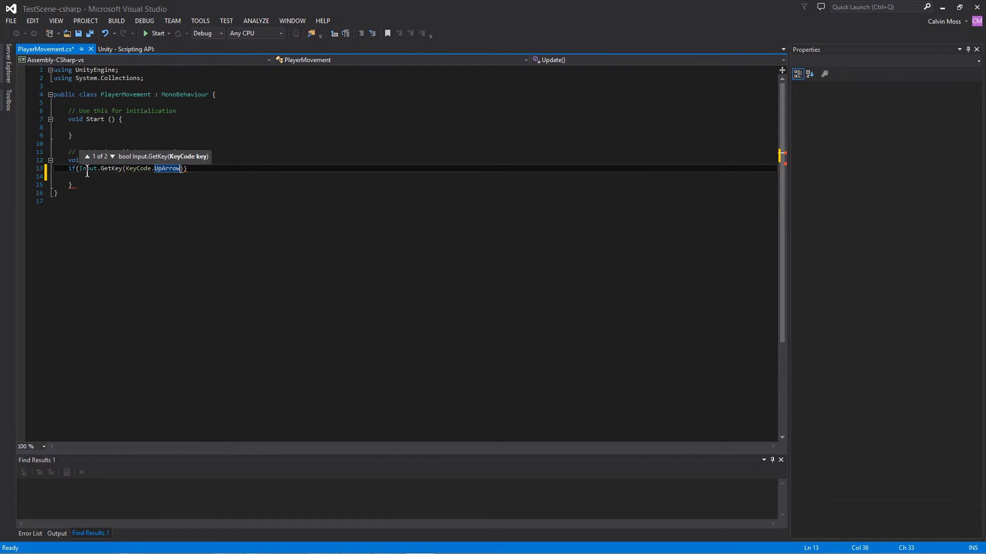
{"action": "type", "text": "))"}
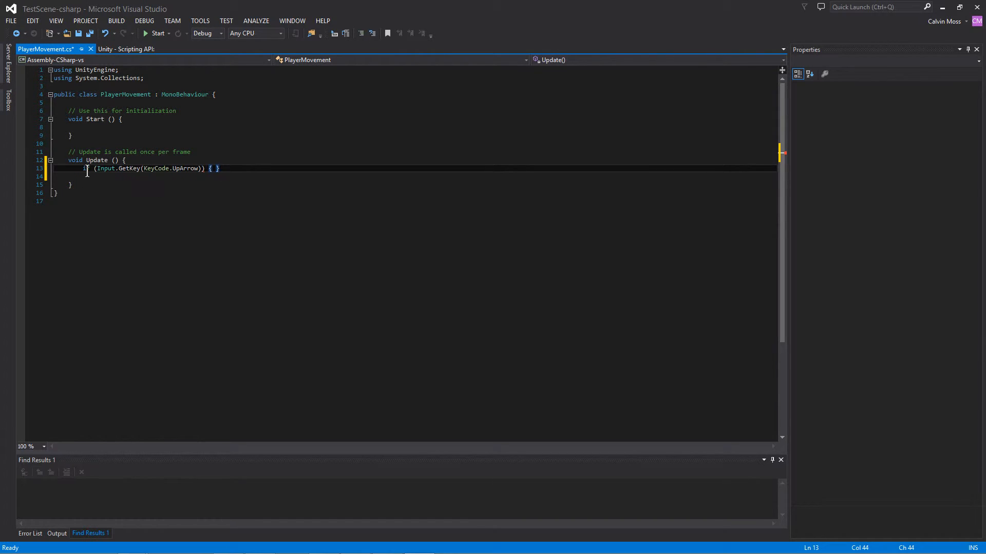
Give the UpArrow condition an empty body, with its opening and closing braces on separate lines.
{"action": "key", "text": "Return"}
{"action": "type", "text": "{"}
{"action": "key", "text": "Return"}
{"action": "type", "text": "}"}
{"action": "key", "text": "Return"}
{"action": "key", "text": "Up"}
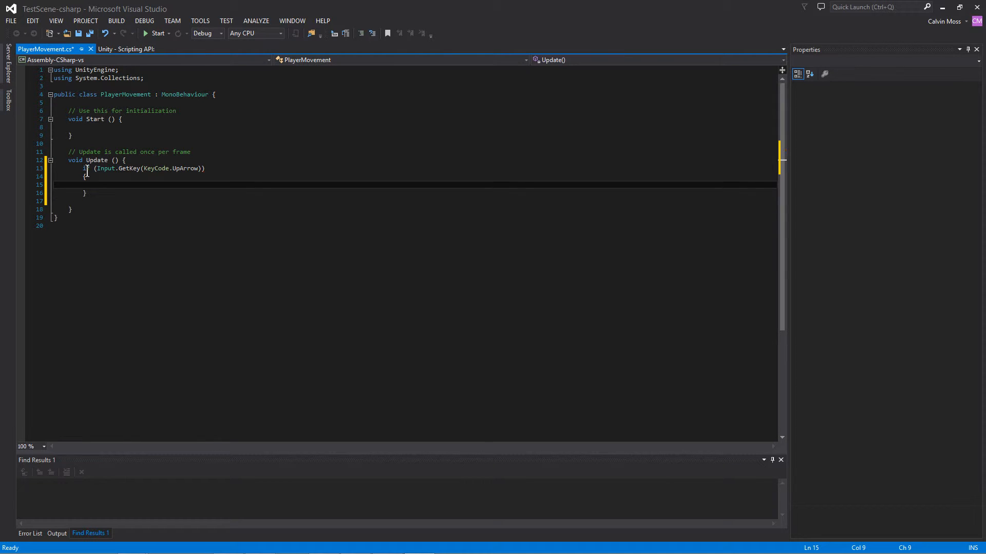
Start an indented transform.Translate call inside the body of the UpArrow condition.
{"action": "key", "text": "Tab"}
{"action": "type", "text": "trans"}
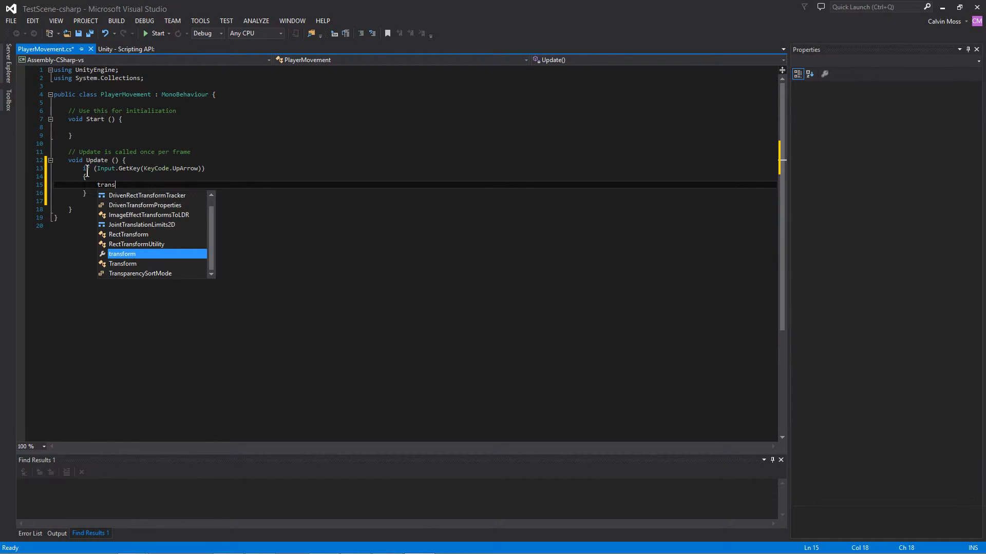
{"action": "type", "text": "form.trans"}
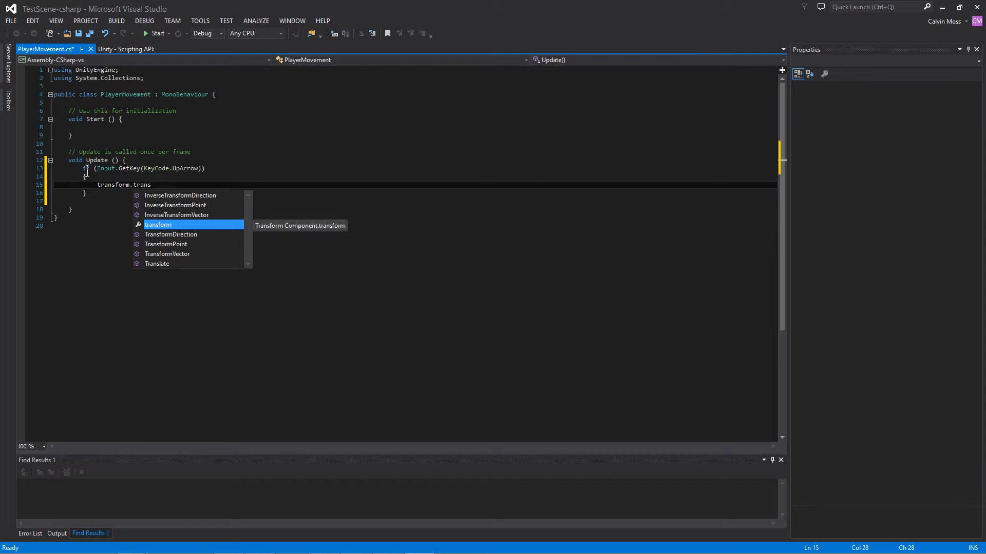
{"action": "key", "text": "BackSpace"}
{"action": "key", "text": "BackSpace"}
{"action": "key", "text": "BackSpace"}
{"action": "key", "text": "BackSpace"}
{"action": "key", "text": "BackSpace"}
{"action": "type", "text": "Tran"}
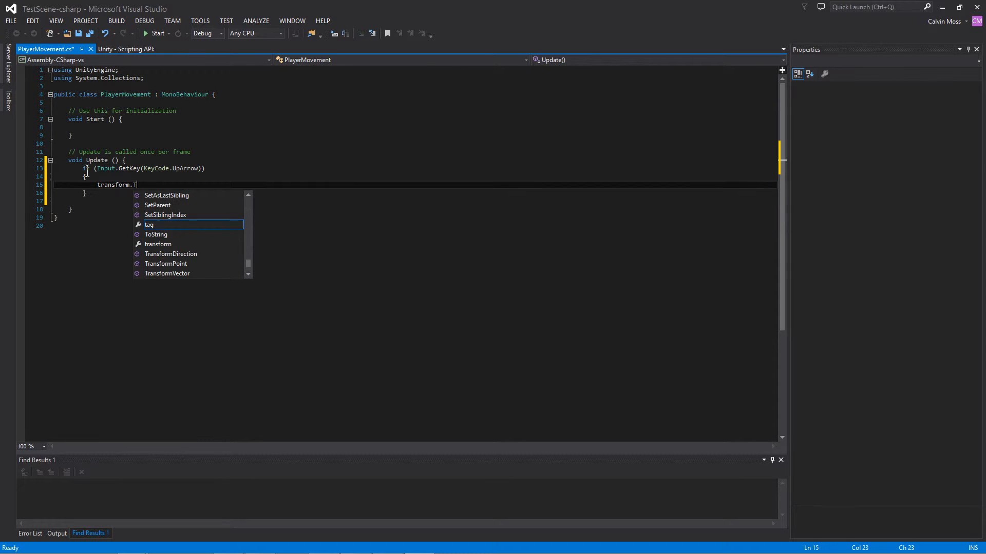
{"action": "type", "text": "sla"}
{"action": "key", "text": "Tab"}
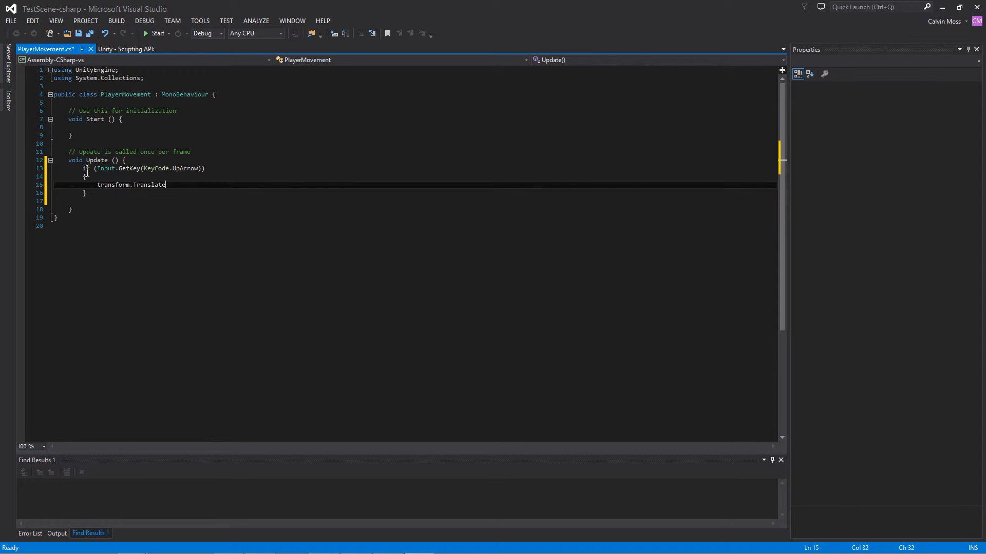
Pass new Vector3(1, 0, 0) as the Translate argument, end the statement with a semicolon and save the script.
{"action": "type", "text": "(new "}
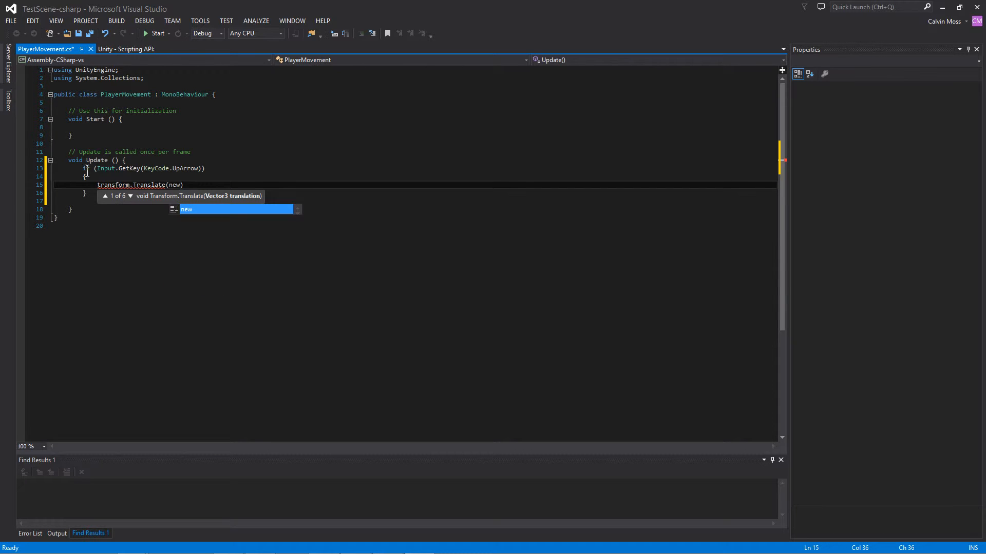
{"action": "type", "text": "Vec"}
{"action": "key", "text": "Tab"}
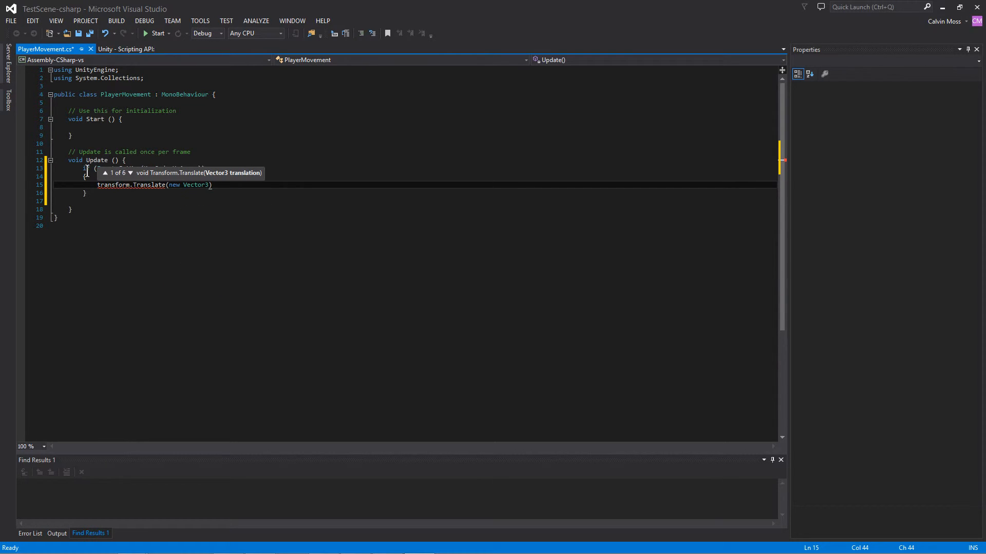
{"action": "type", "text": "("}
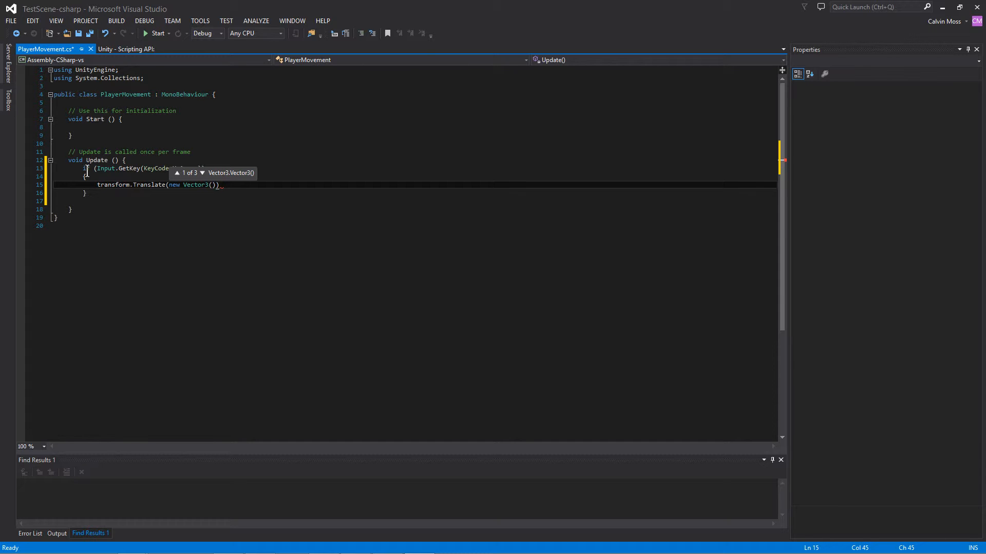
{"action": "type", "text": "1, 0"}
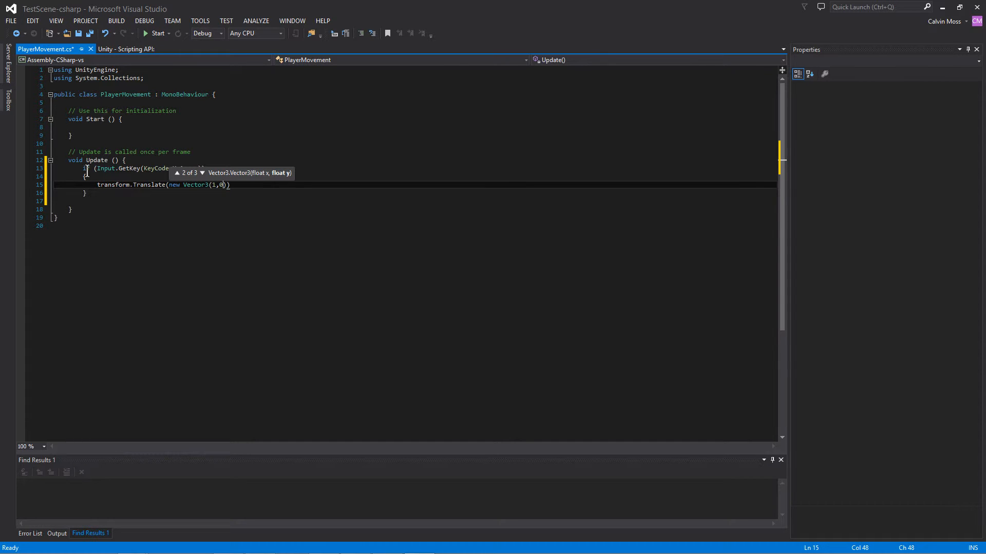
{"action": "type", "text": ", 0))"}
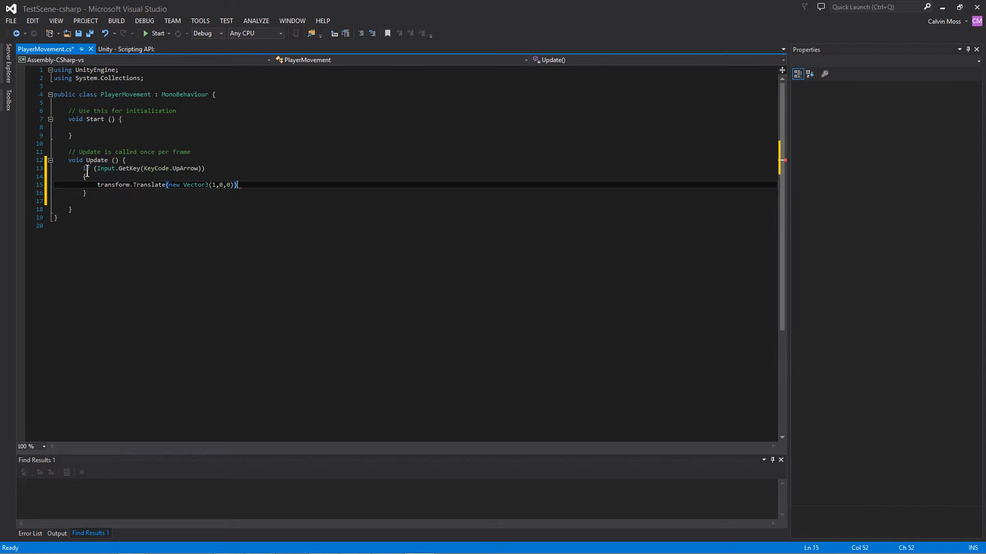
{"action": "type", "text": ";"}
{"action": "key", "text": "ctrl+s"}
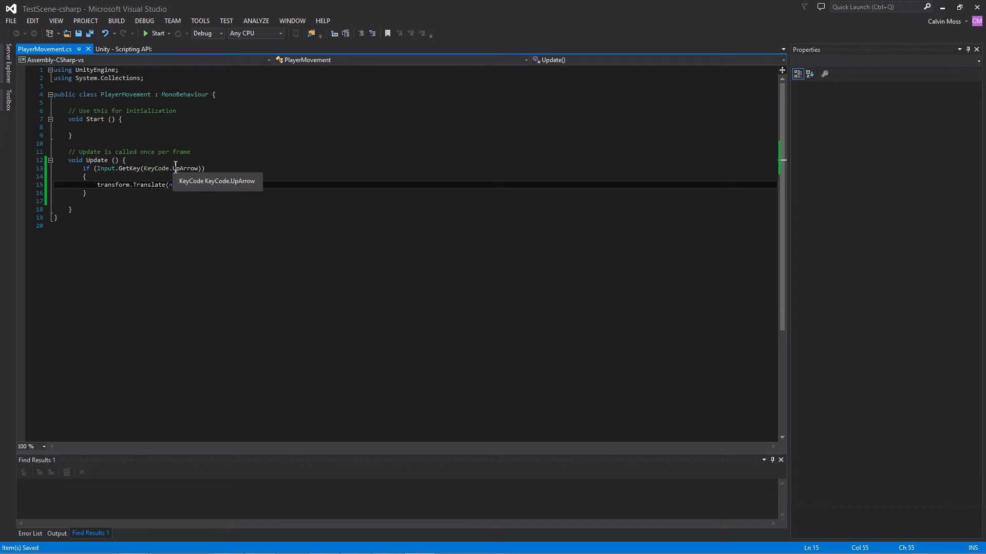
{"action": "double_click", "coordinate": [150, 186]}
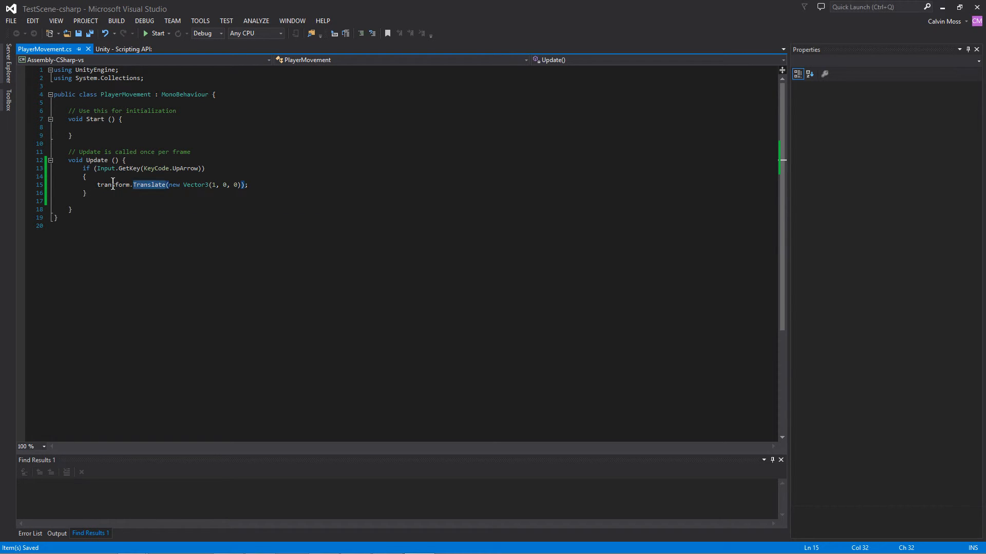
{"action": "double_click", "coordinate": [113, 185]}
{"action": "left_click", "coordinate": [146, 244]}
{"action": "left_click_drag", "start_coordinate": [169, 185], "coordinate": [240, 185]}
{"action": "left_click", "coordinate": [236, 202]}
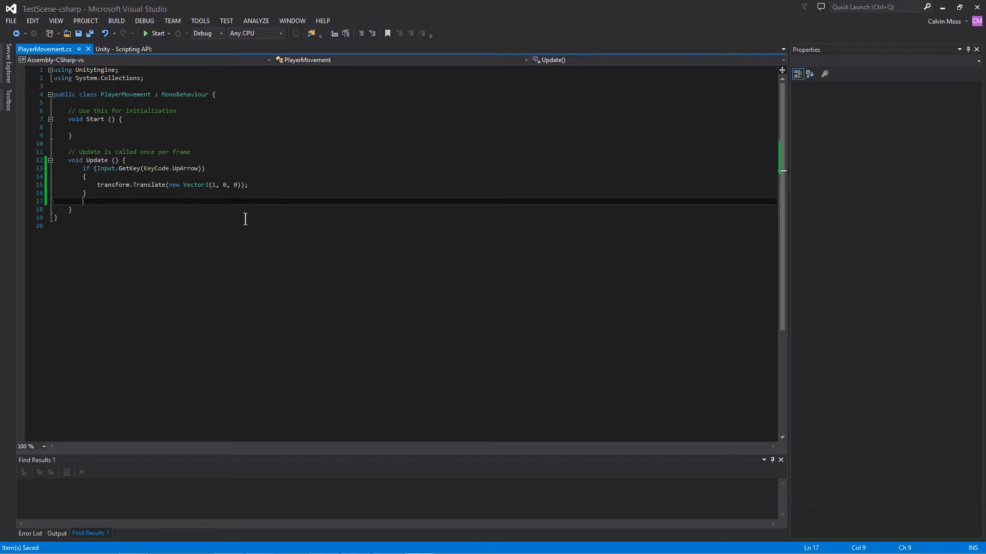
{"action": "left_click", "coordinate": [251, 265]}
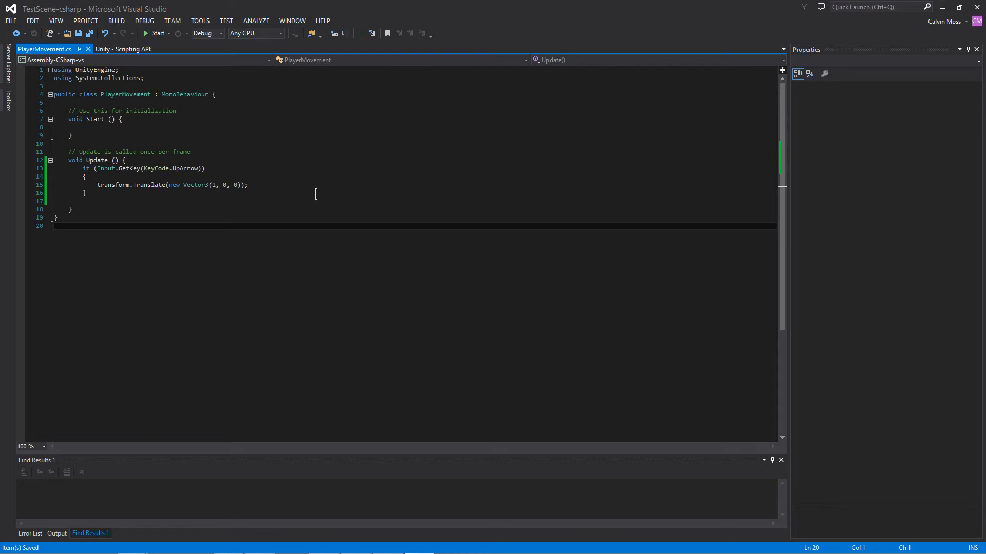
Switch back to Unity and read the full text of the console's warning about the PlayerMovement script.
{"action": "left_click", "coordinate": [942, 9]}
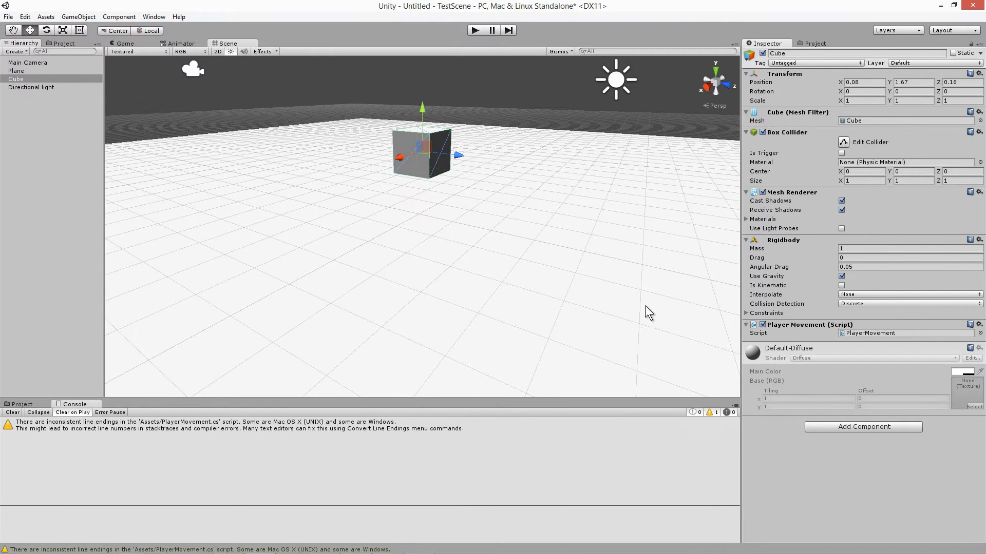
{"action": "left_click", "coordinate": [98, 430]}
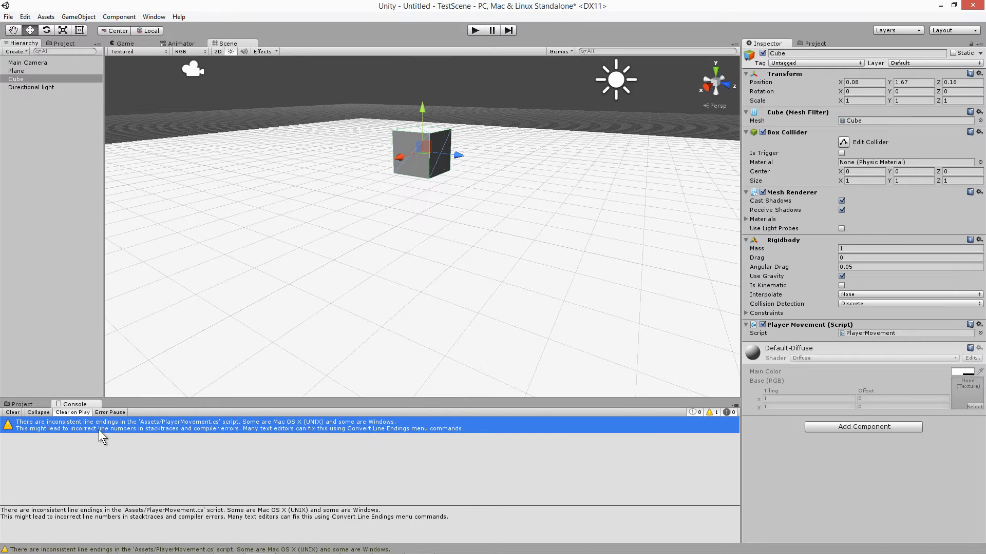
Run the scene to test the script's UpArrow movement on the cube, and stop play mode.
{"action": "left_click", "coordinate": [32, 341]}
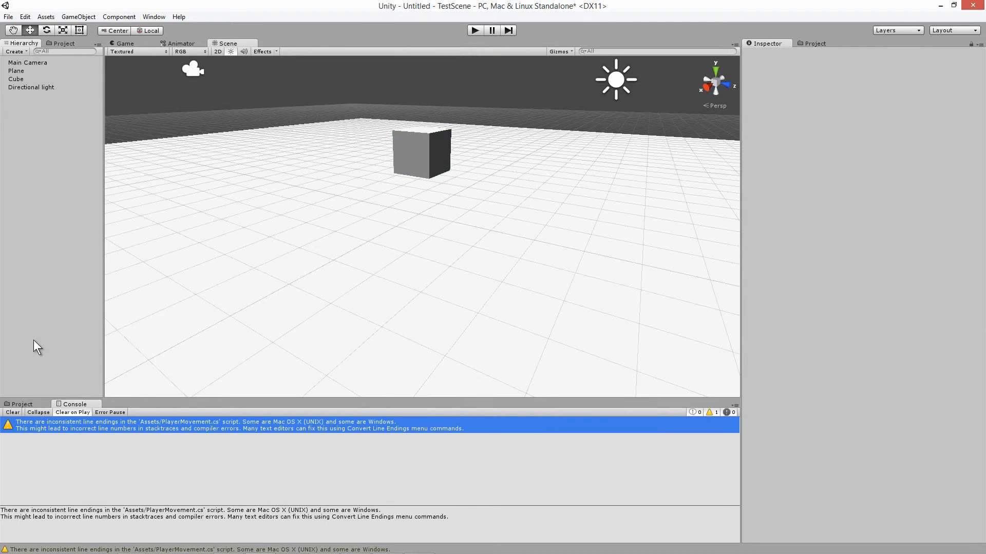
{"action": "left_click", "coordinate": [475, 31]}
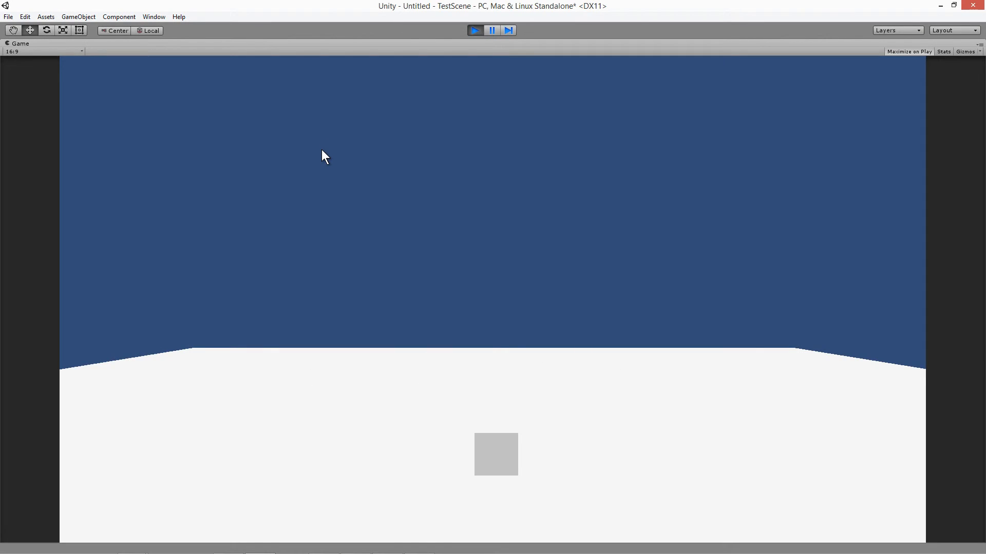
{"action": "key", "text": "d"}
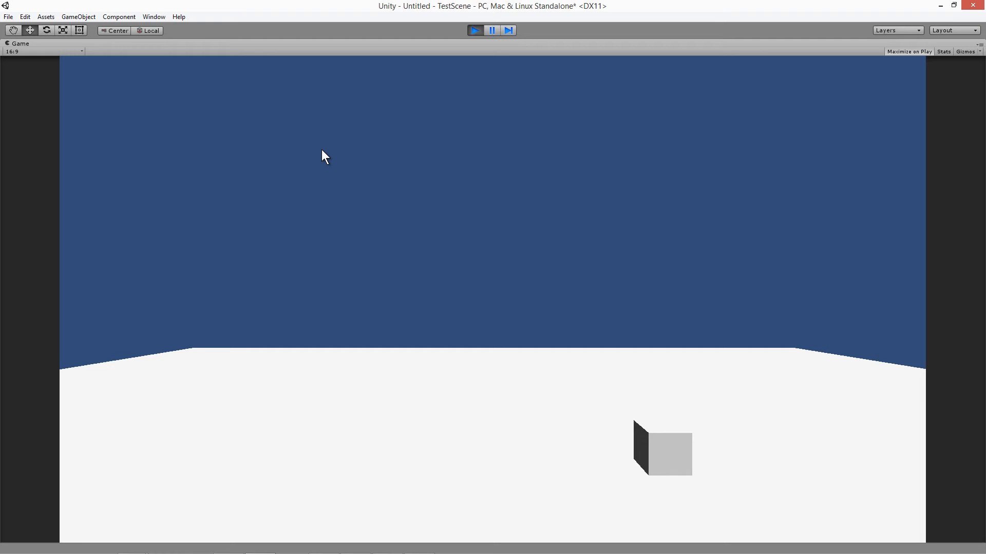
{"action": "key", "text": "d"}
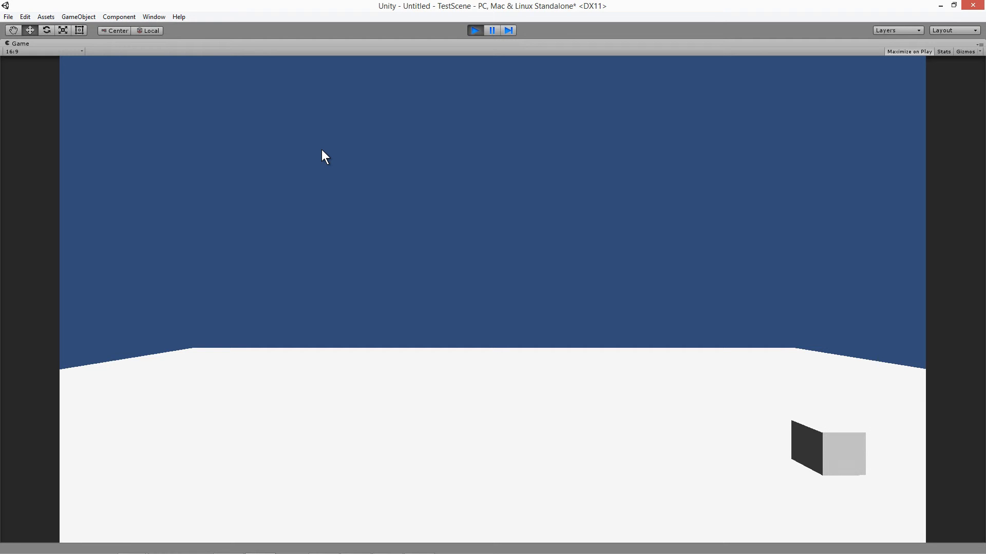
{"action": "left_click", "coordinate": [475, 30]}
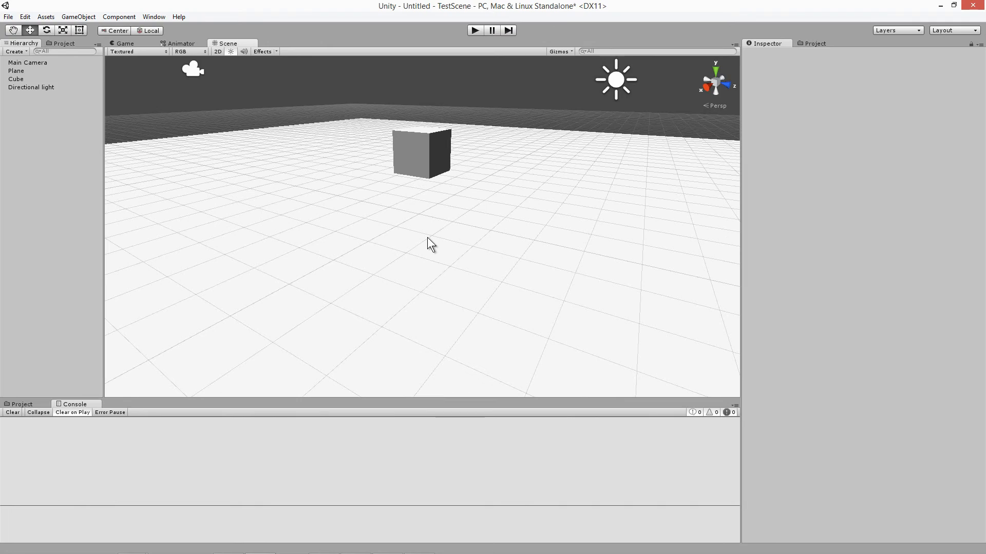
Examine the component settings of the Cube, Directional light, Plane and Main Camera, and look over the project's assets.
{"action": "left_click_drag", "start_coordinate": [458, 205], "coordinate": [444, 261], "text": "alt"}
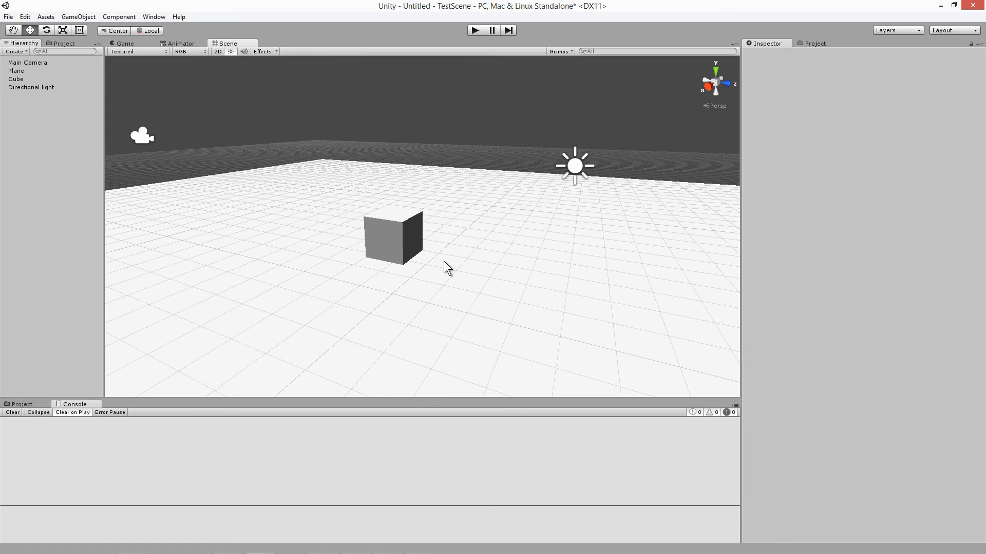
{"action": "left_click", "coordinate": [395, 254]}
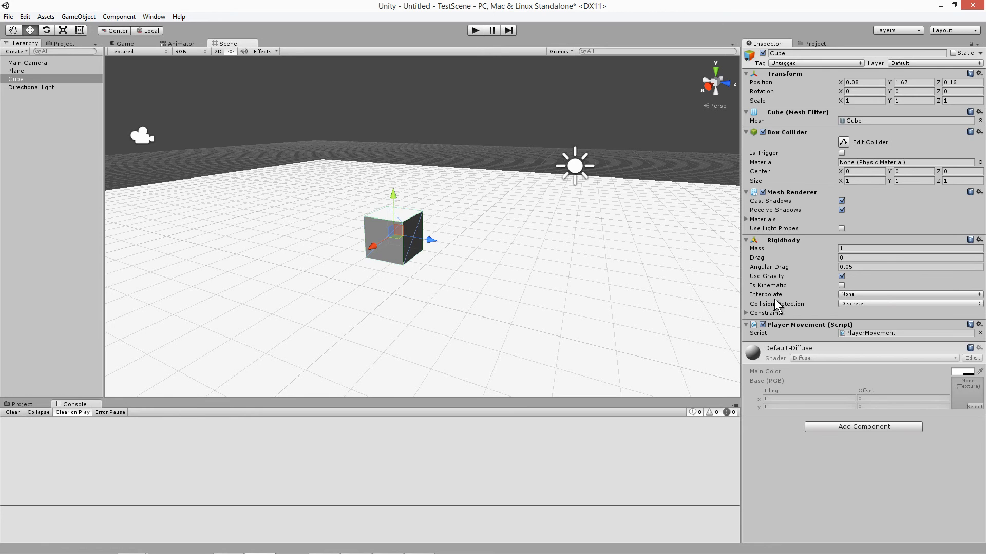
{"action": "left_click", "coordinate": [24, 86]}
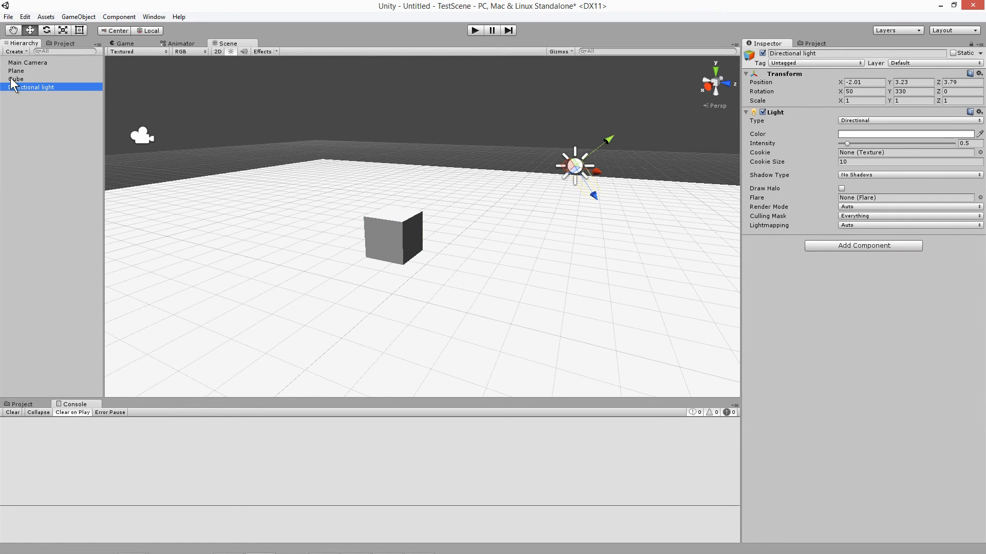
{"action": "left_click", "coordinate": [14, 71]}
{"action": "left_click", "coordinate": [15, 63]}
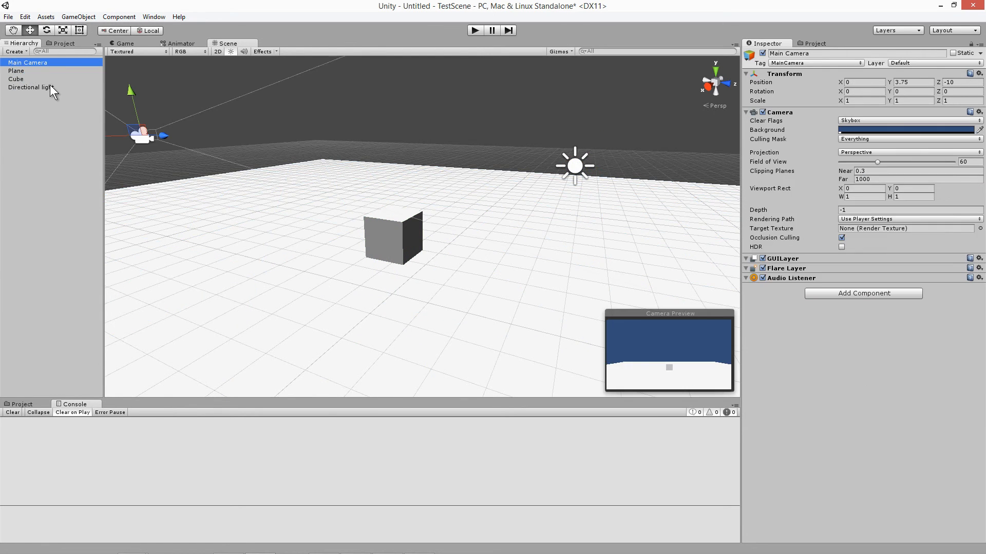
{"action": "left_click", "coordinate": [813, 44]}
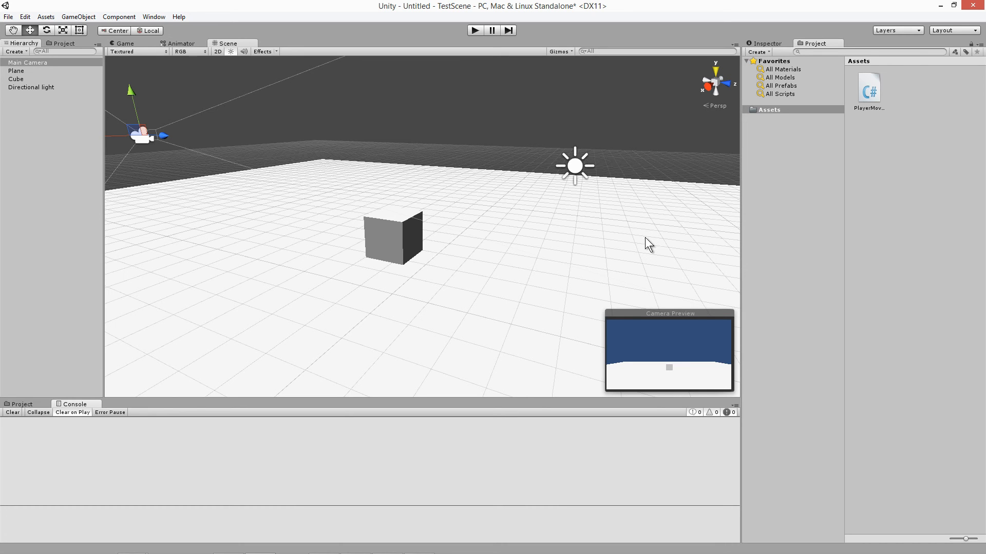
{"action": "left_click_drag", "start_coordinate": [228, 43], "coordinate": [575, 43]}
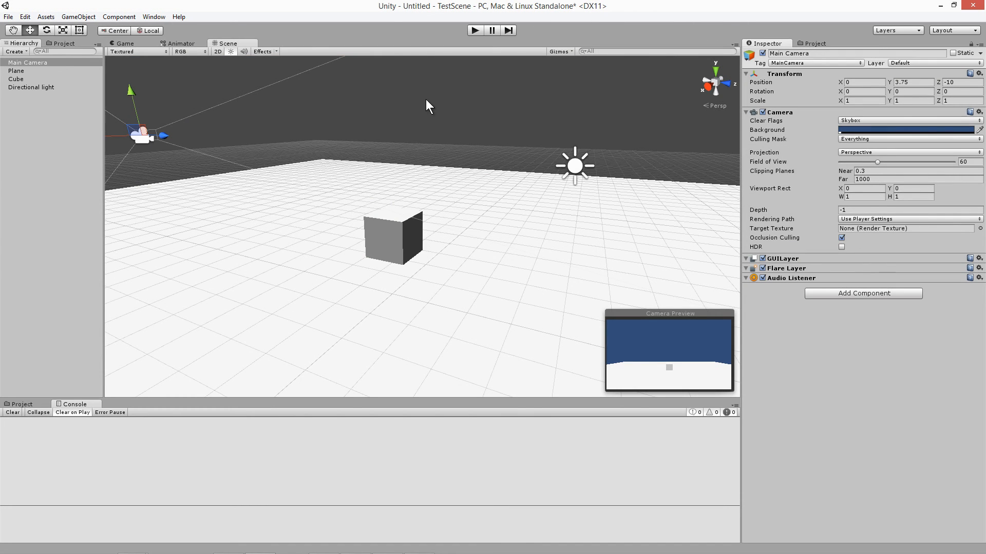